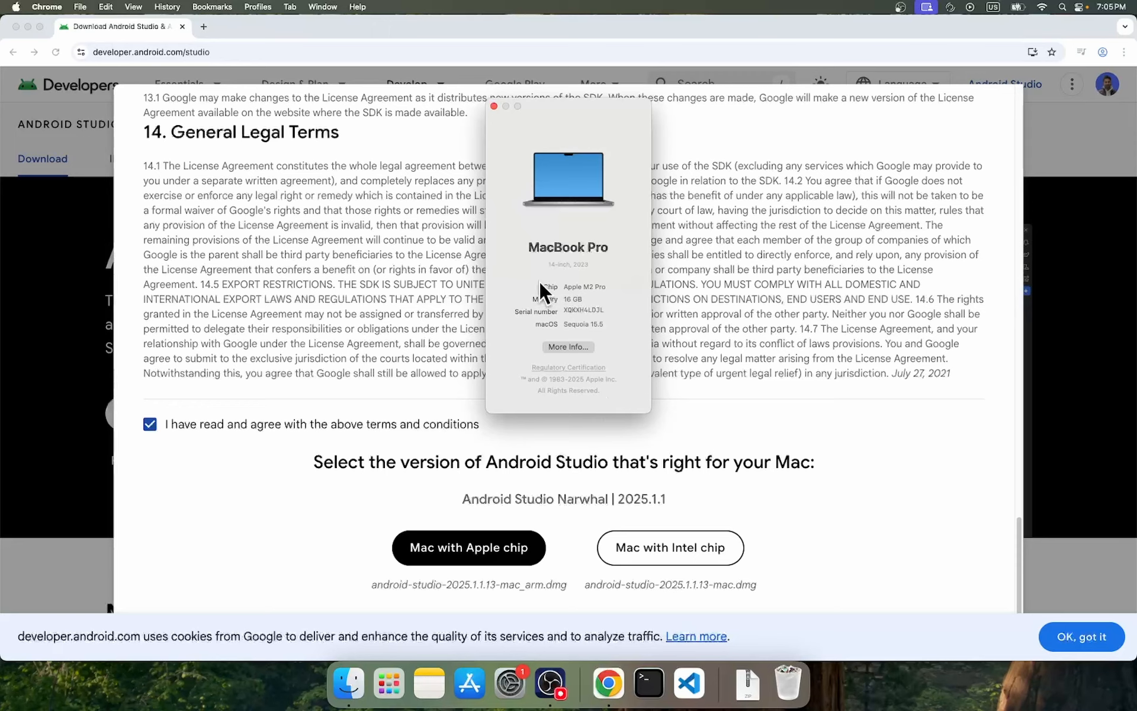
Close the Mac's system information window and download the Android Studio build for Macs with an Apple chip.
drag(539, 283, 558, 285)
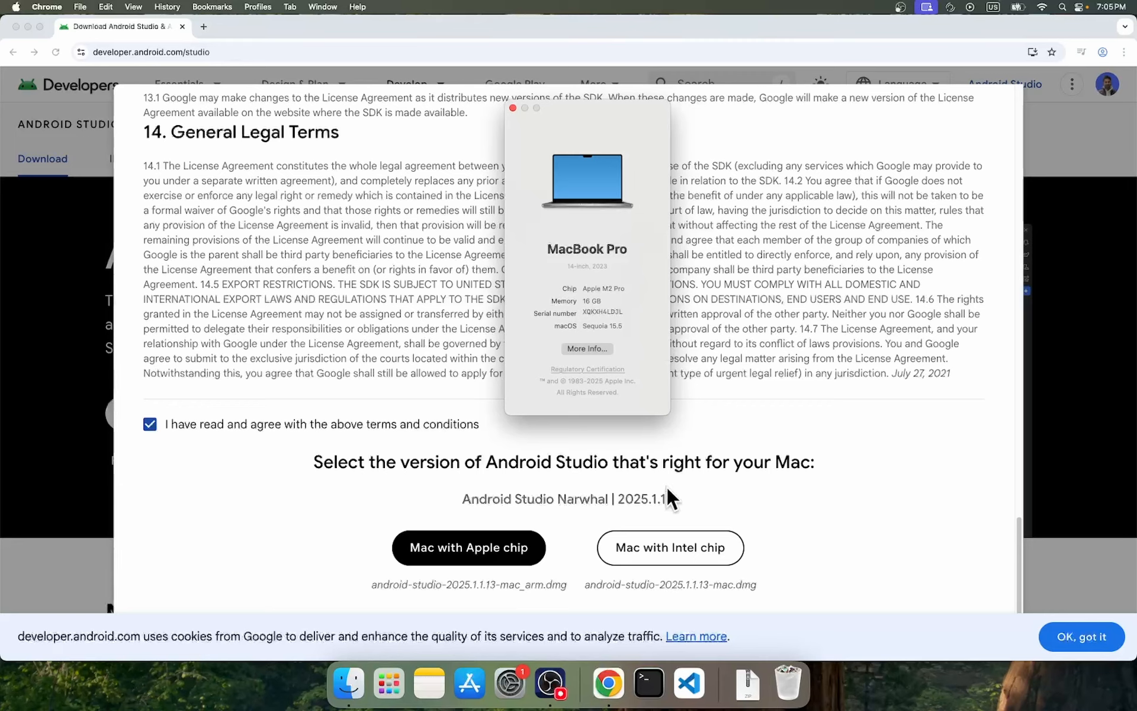
click(513, 108)
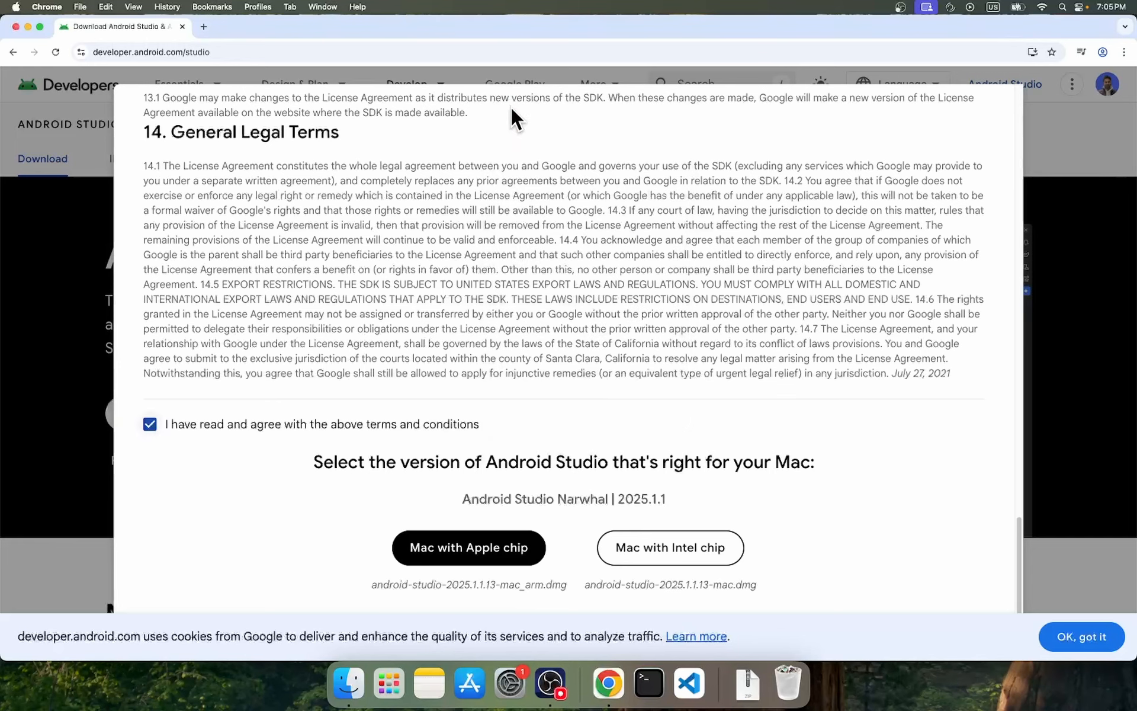
click(514, 557)
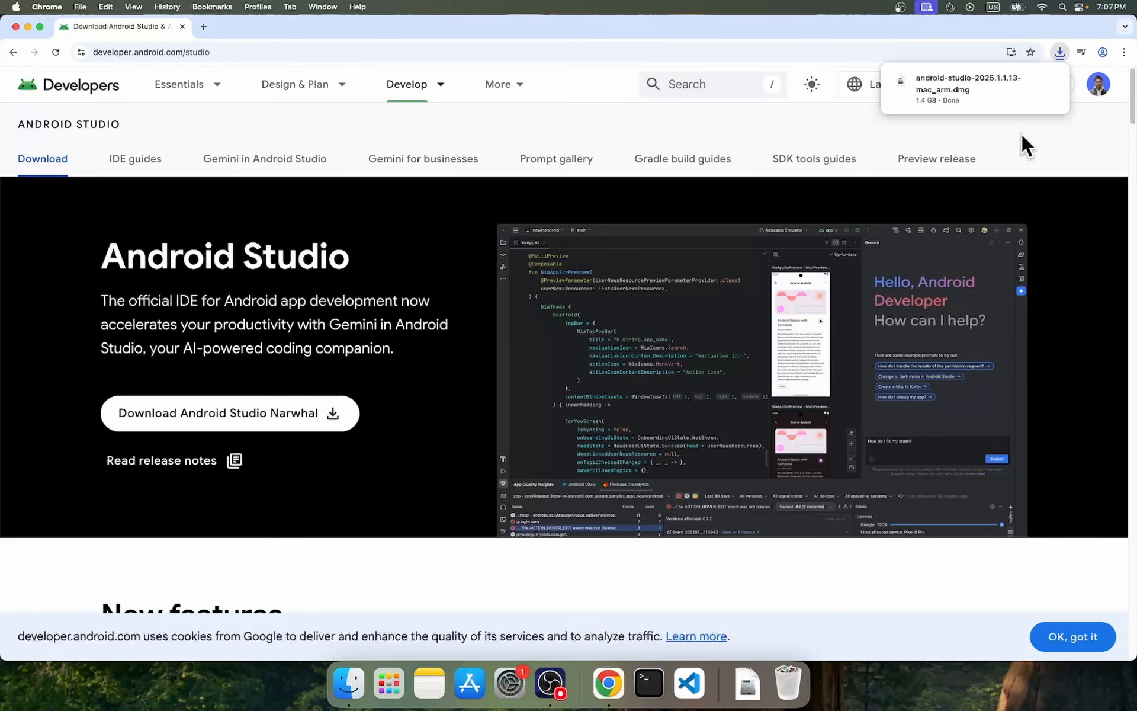
Open the downloaded android-studio-2025.1.1.13-mac_arm.dmg, copy Android Studio into the Applications folder and close the installer window.
mouse_move(1011, 76)
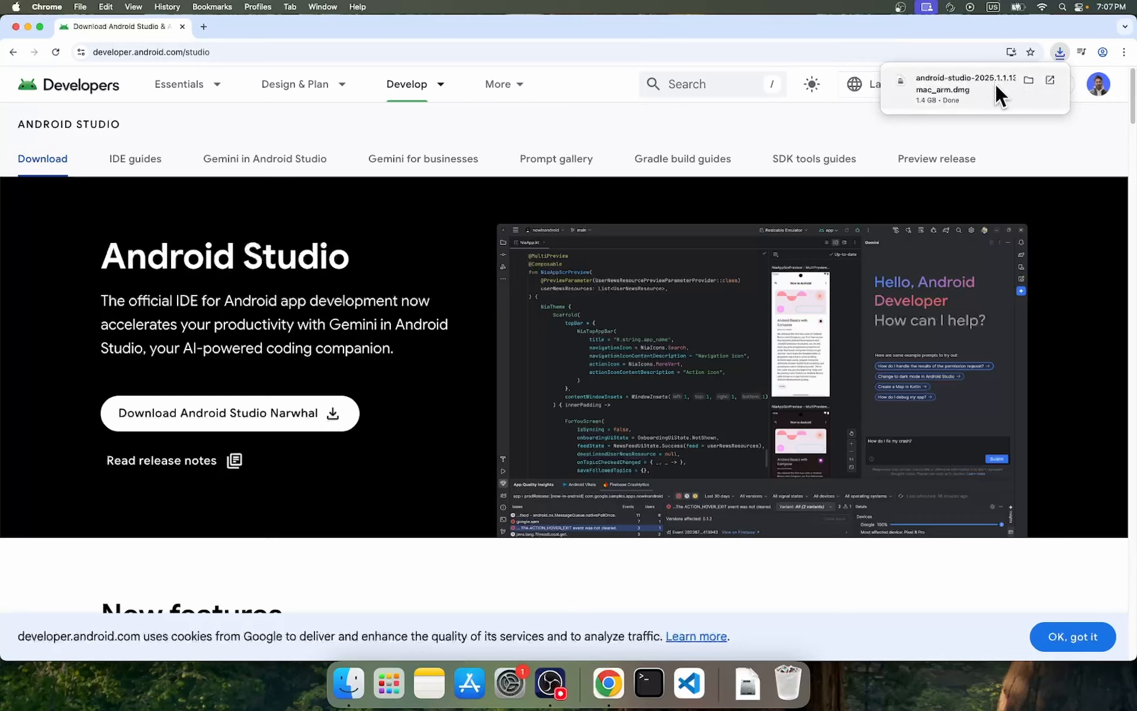
click(1022, 82)
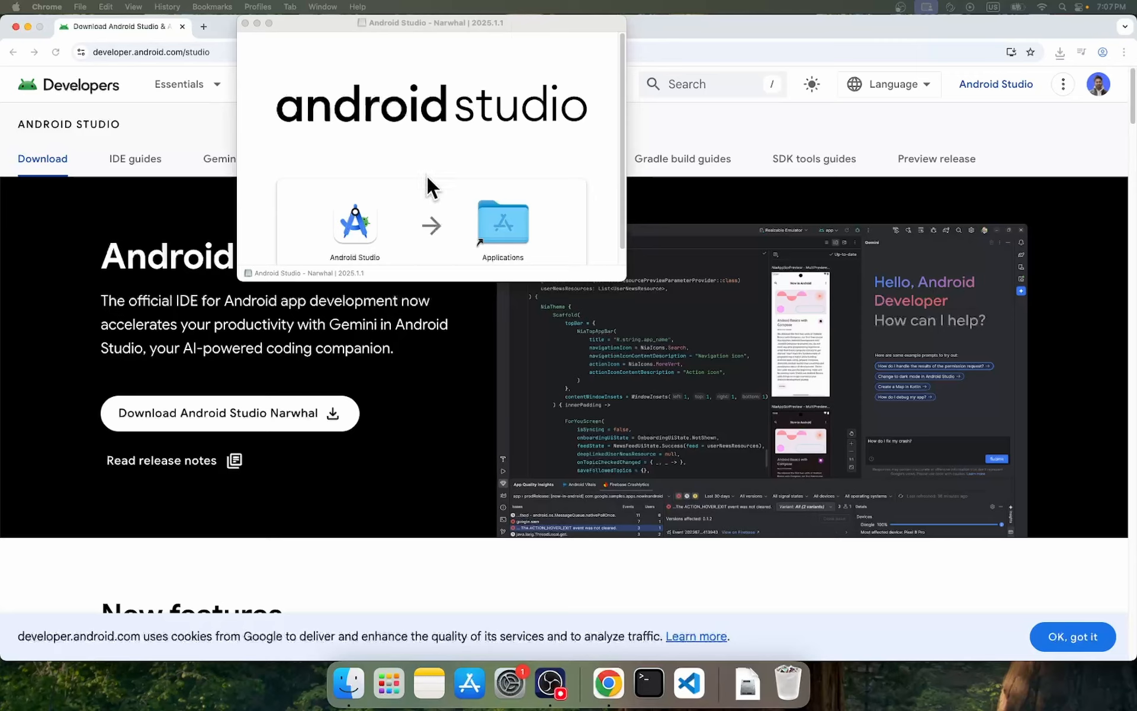
drag(357, 225, 487, 215)
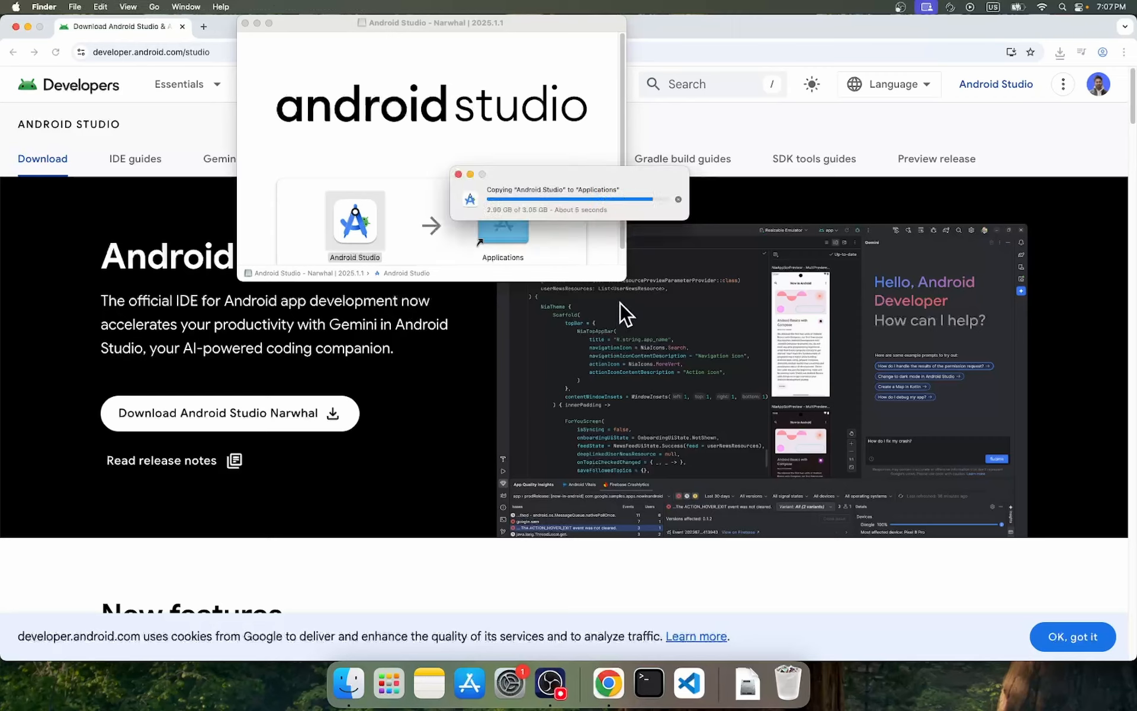
click(245, 24)
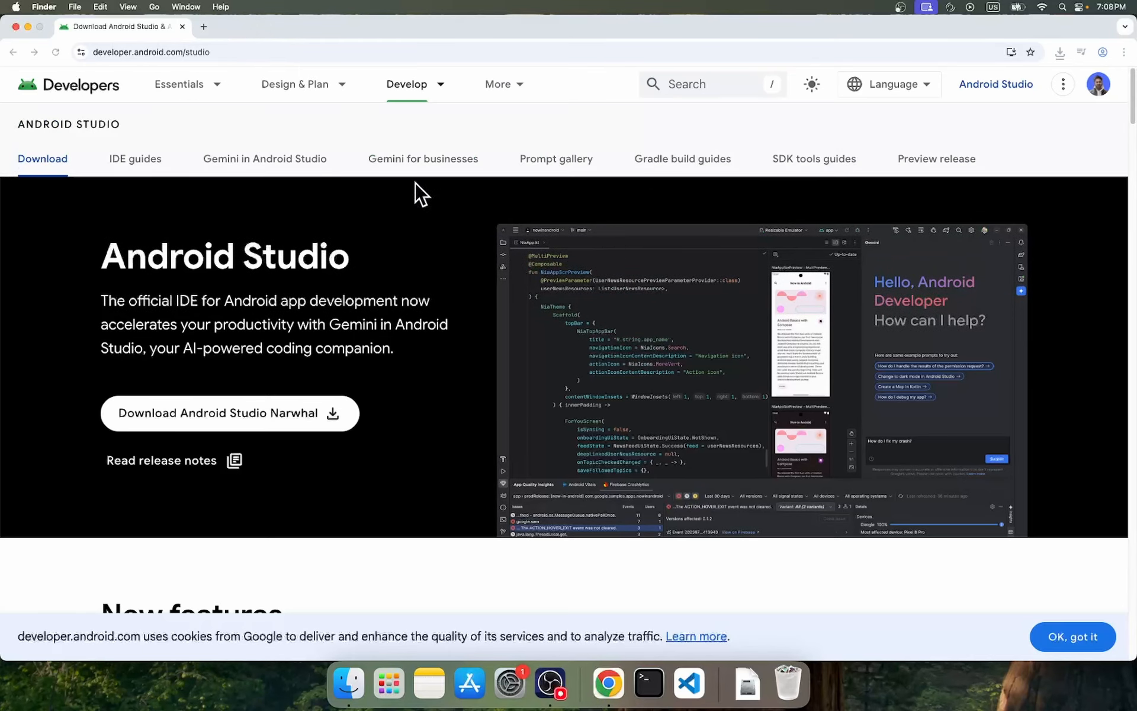
Search Google for "flutter" in a new browser tab.
click(204, 26)
click(274, 53)
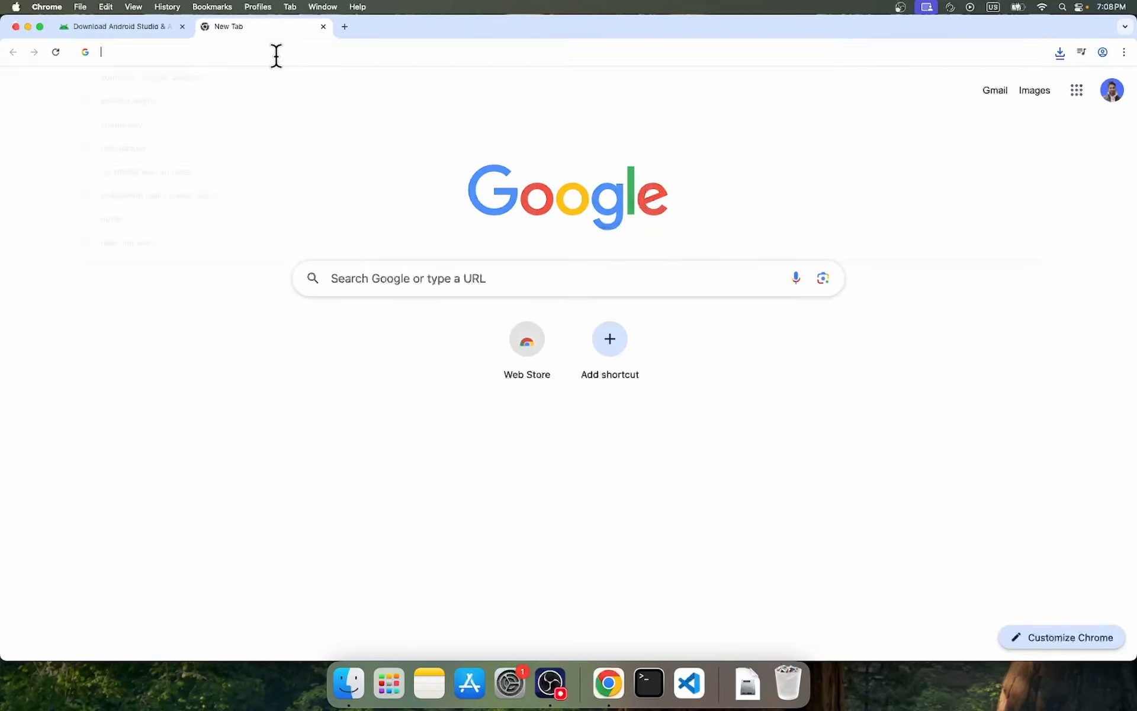
click(348, 318)
click(383, 289)
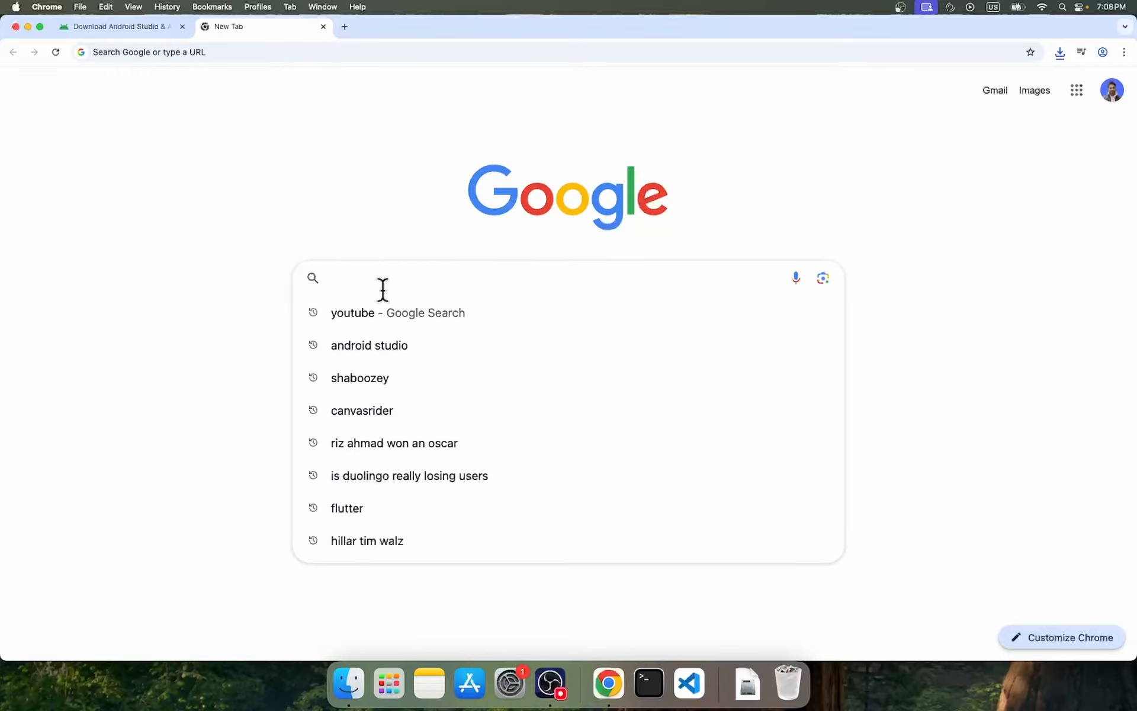
text(flutter)
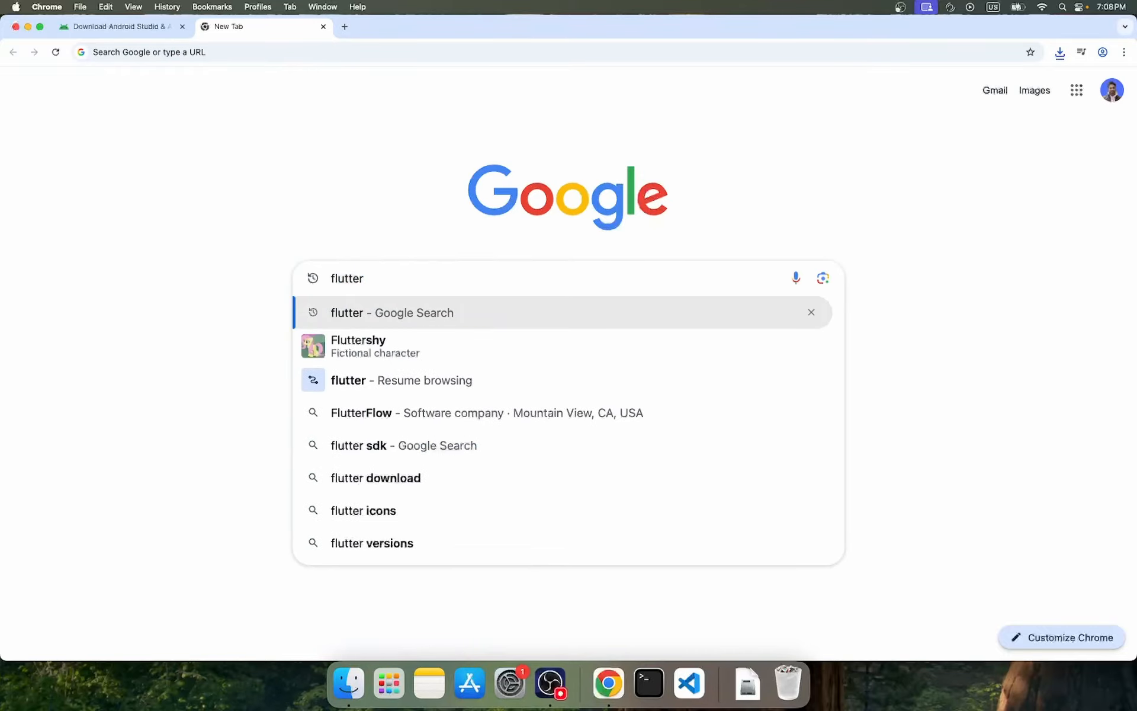
key(Return)
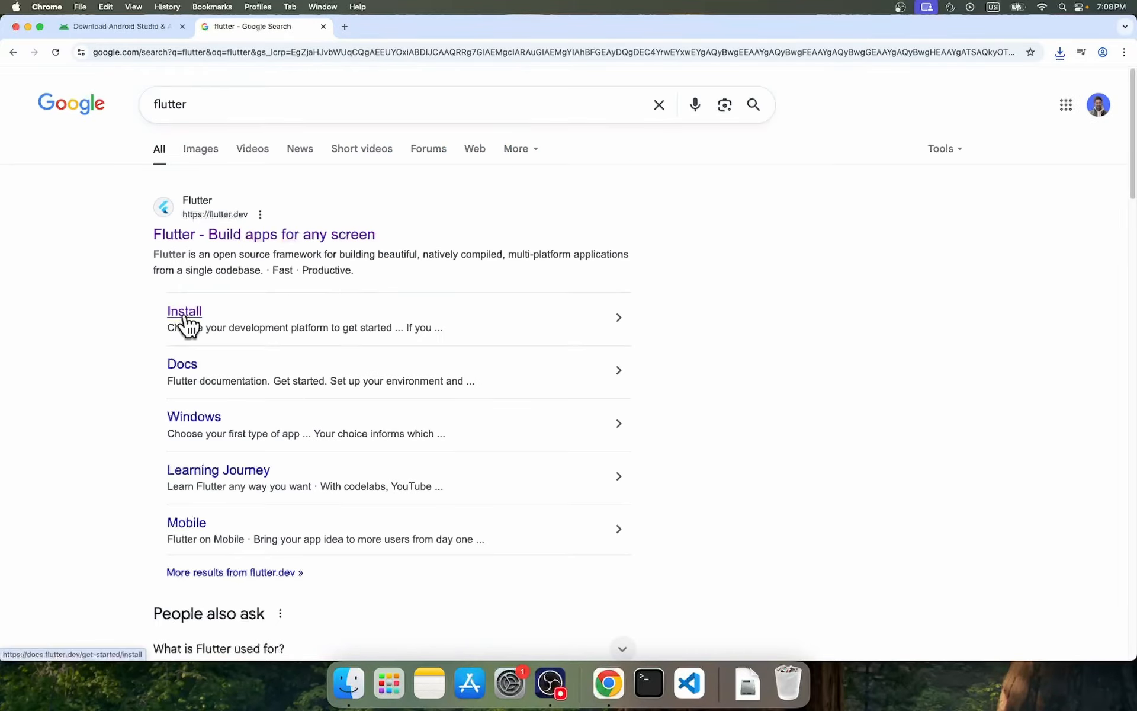
Open Flutter's installation guide for developing Android apps on macOS.
click(184, 317)
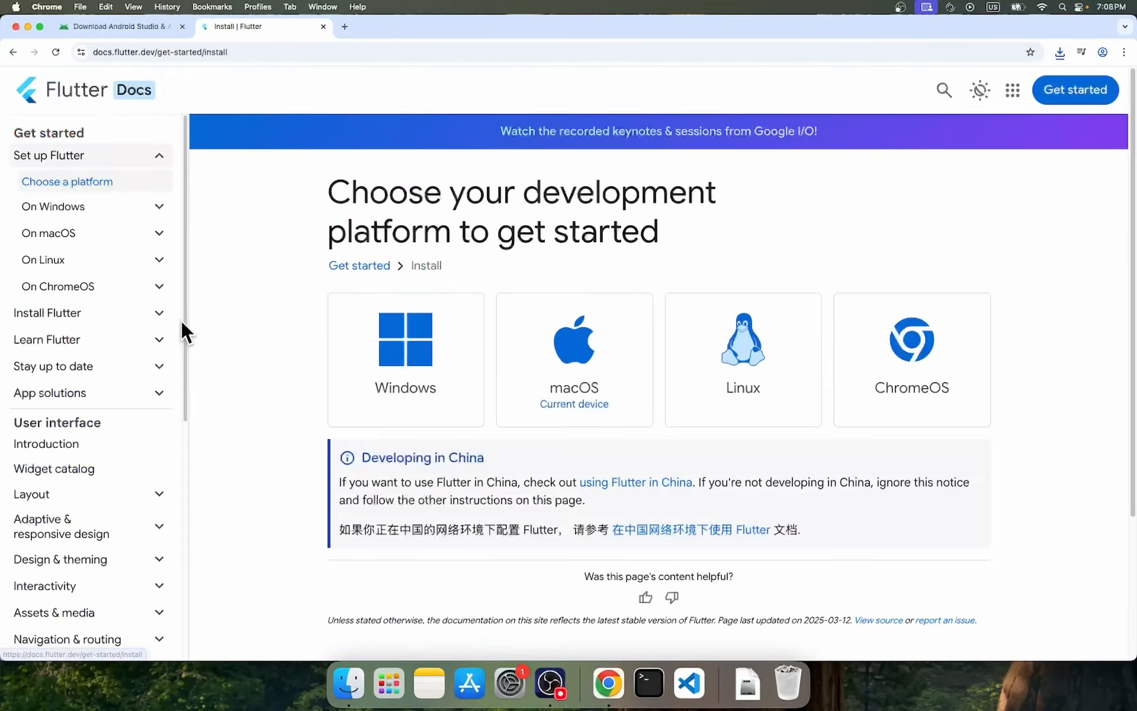
click(589, 384)
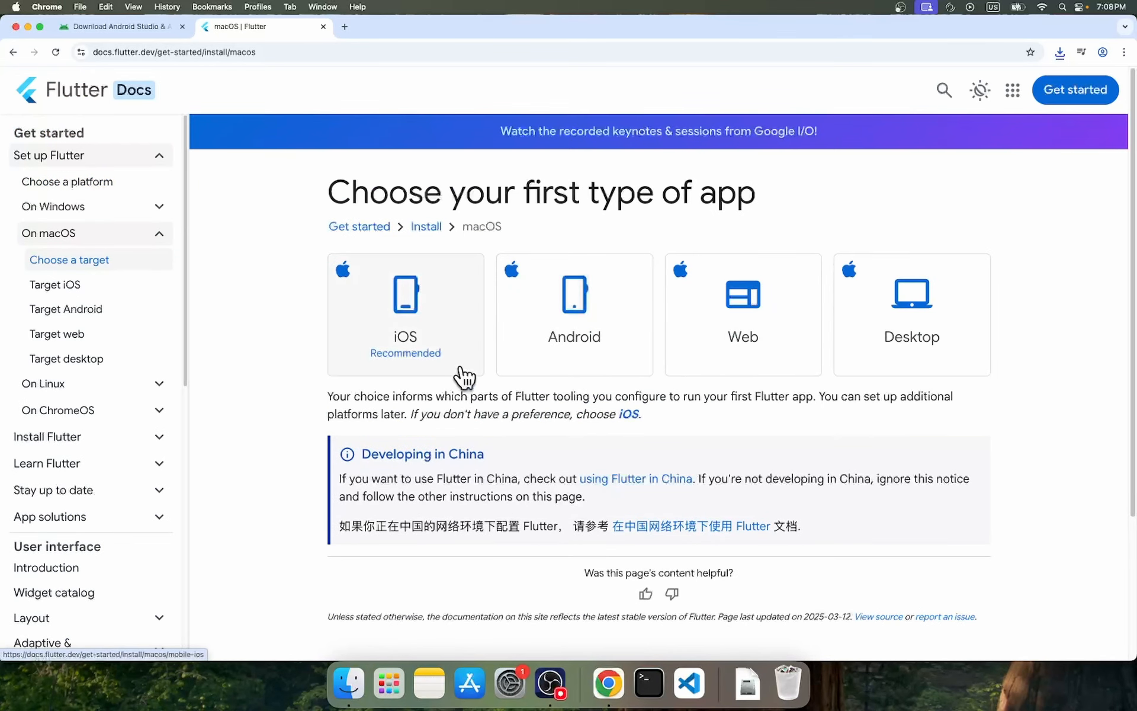
click(610, 350)
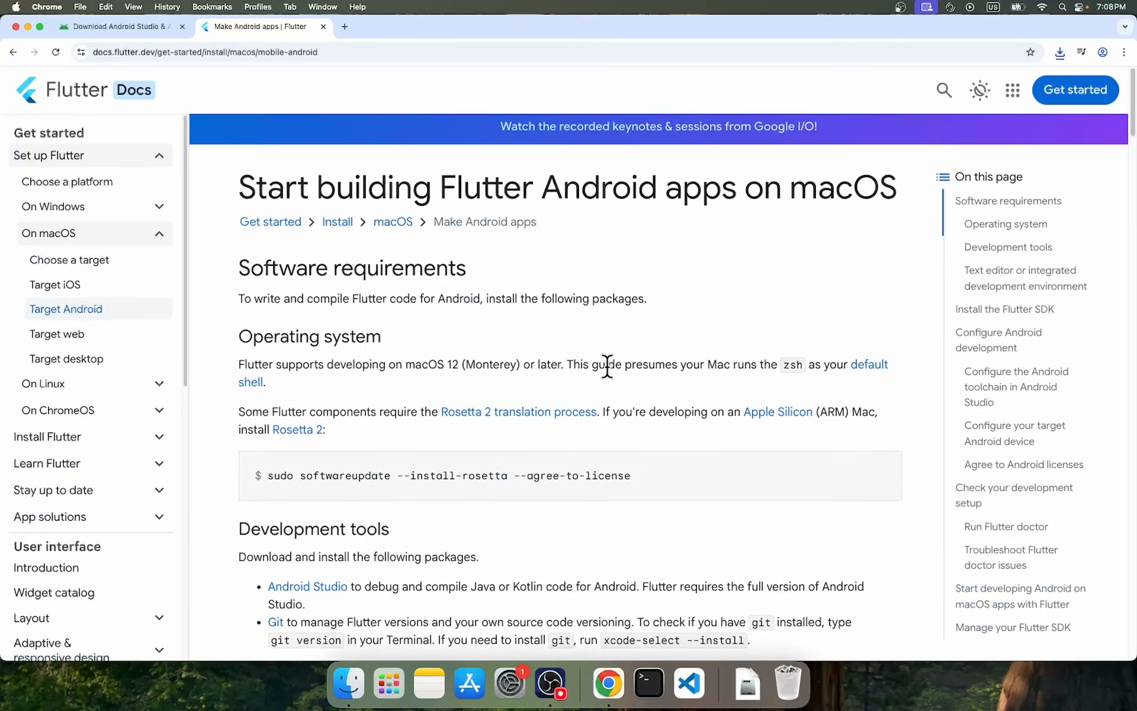
Review the guide's software requirements, Flutter SDK installation, PATH setup and required Android toolchain components.
scroll(607, 367, down, 3)
drag(255, 369, 670, 372)
click(671, 372)
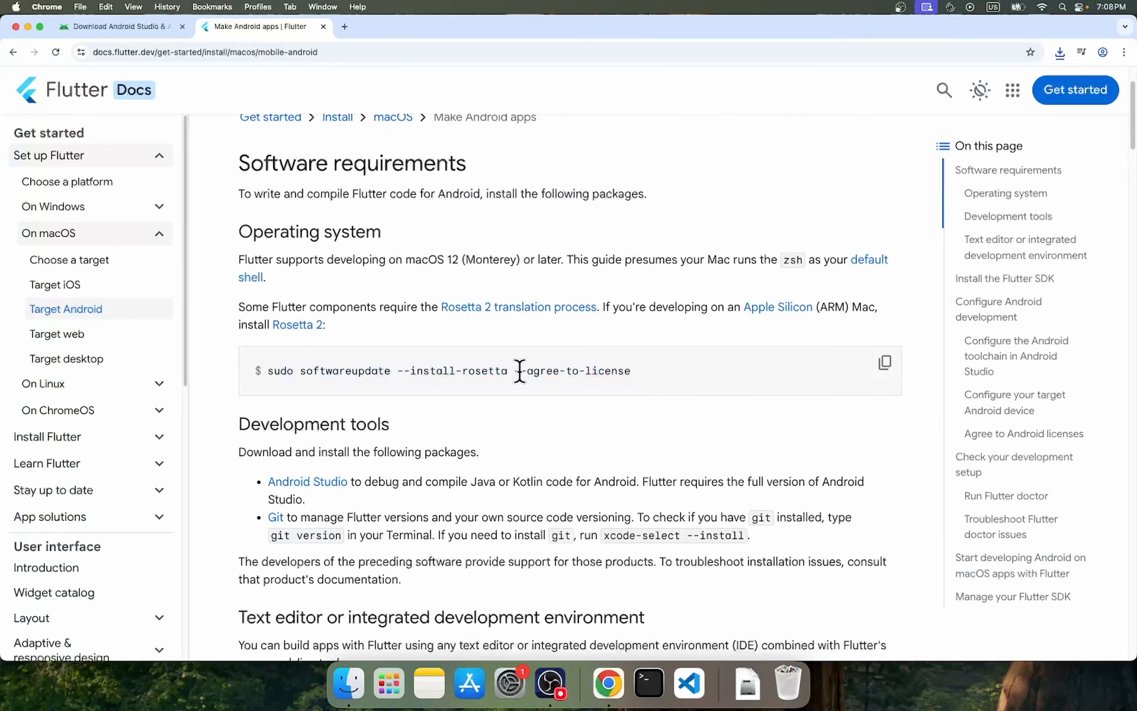
scroll(675, 379, down, 1)
scroll(684, 372, down, 10)
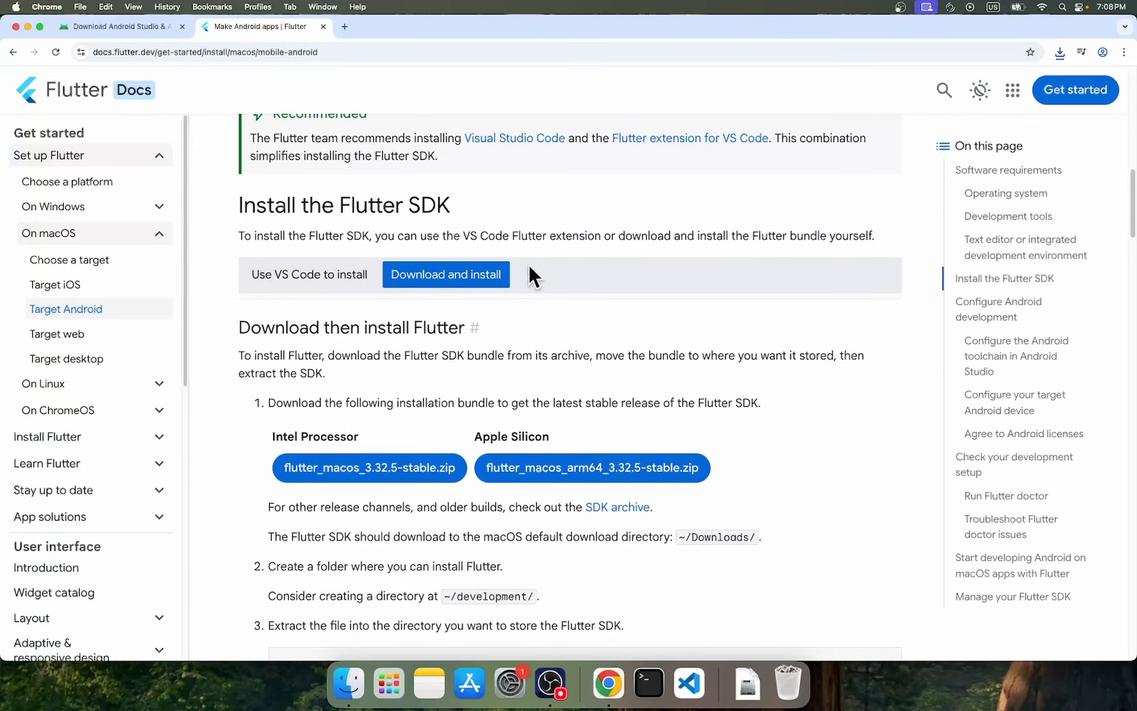
scroll(580, 385, down, 7)
scroll(587, 391, down, 8)
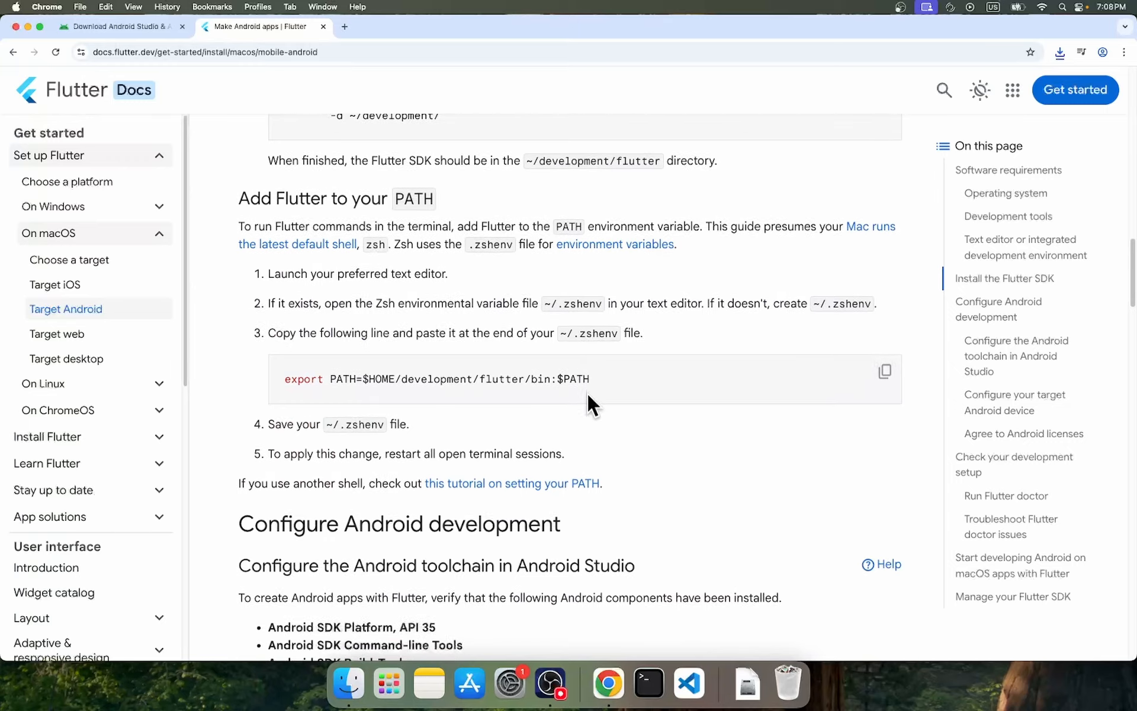
scroll(586, 385, up, 1)
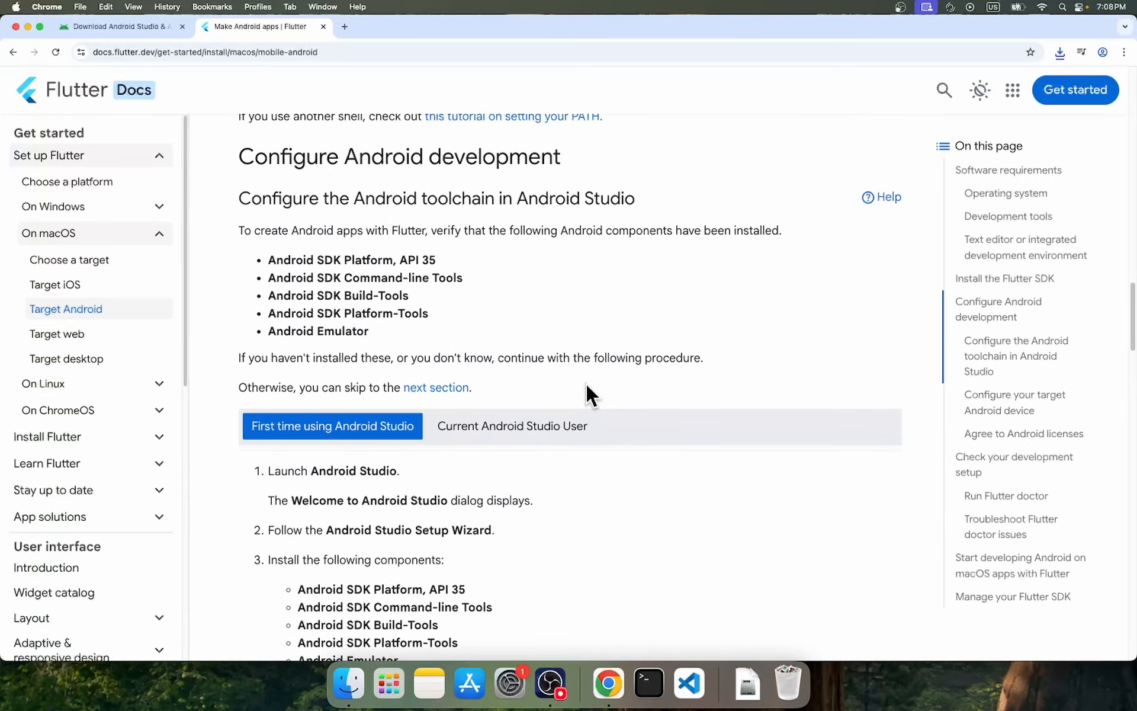
scroll(511, 350, down, 3)
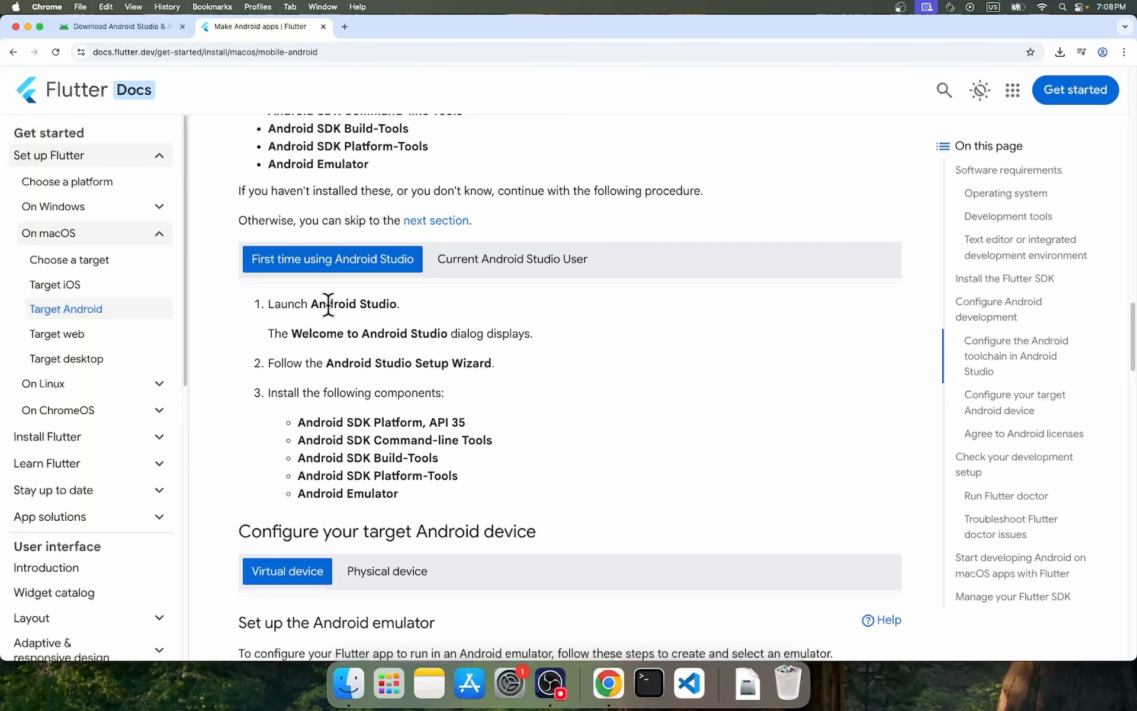
drag(298, 424, 431, 488)
click(481, 498)
Move Android Studio to the first Launchpad page beside the Other folder, and launch it, allowing the downloaded app to open.
click(391, 689)
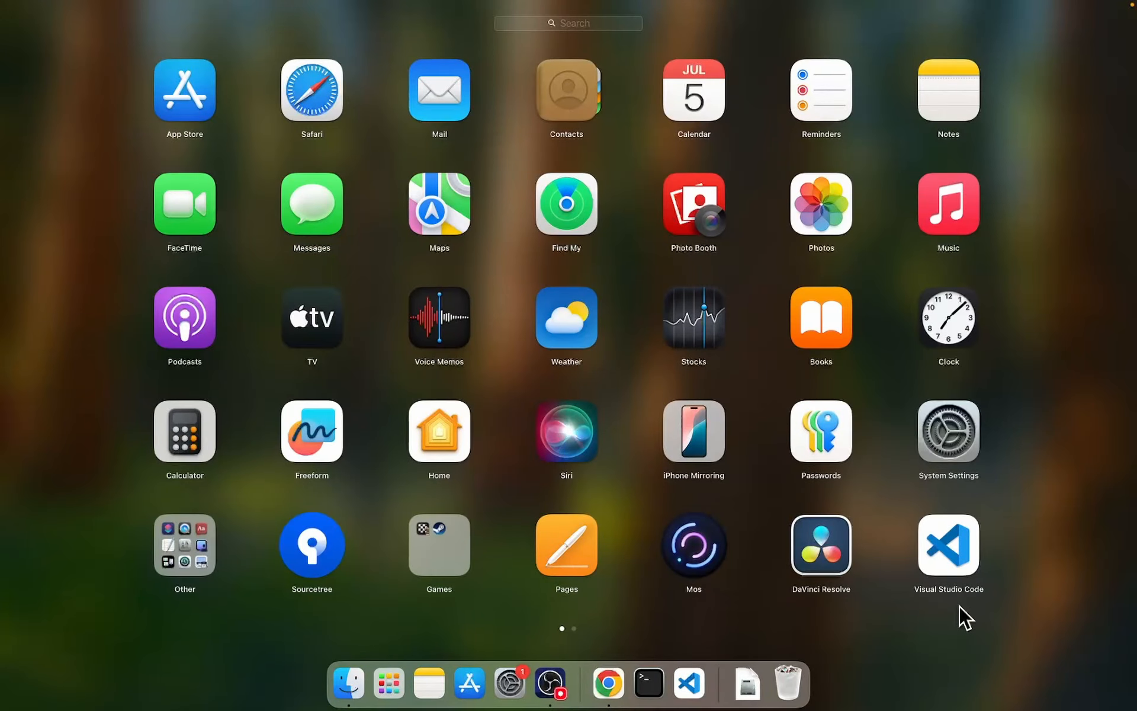
drag(958, 605, 636, 616)
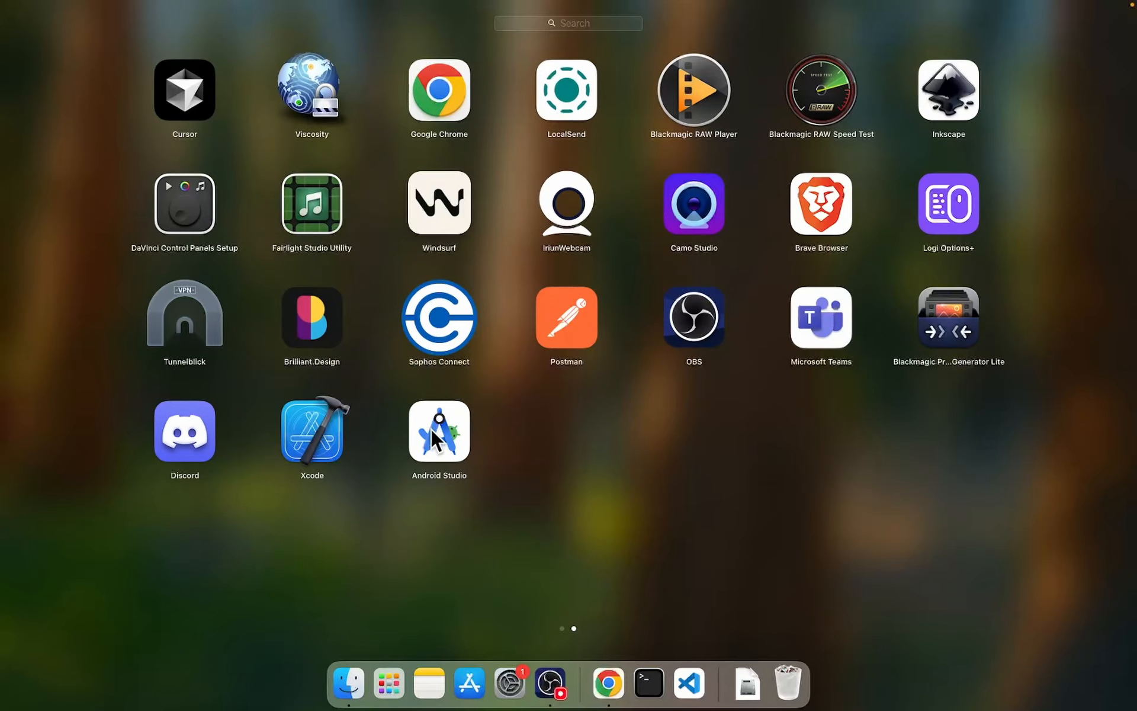
drag(431, 428, 311, 555)
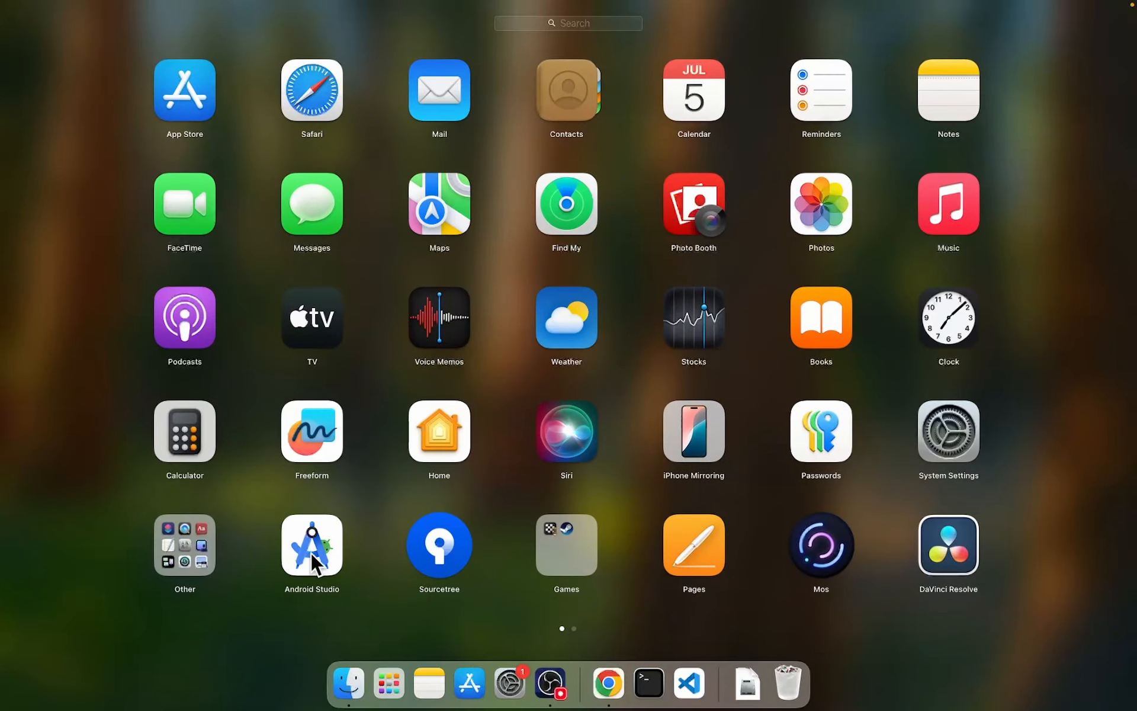
click(311, 552)
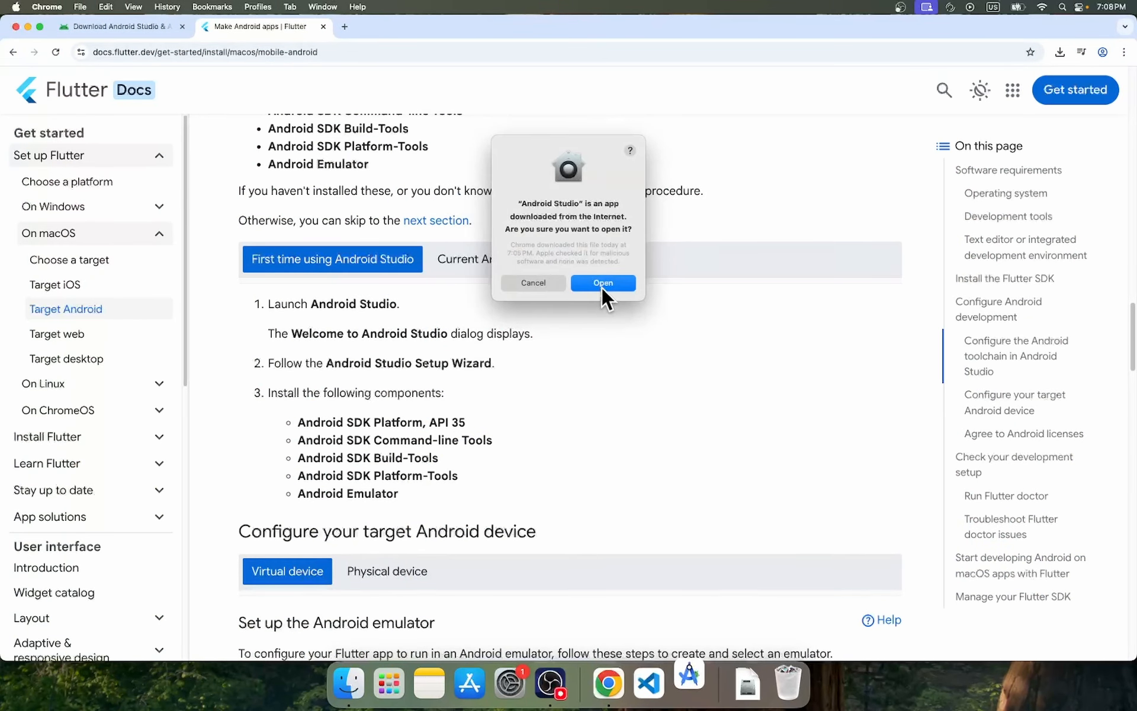
click(602, 284)
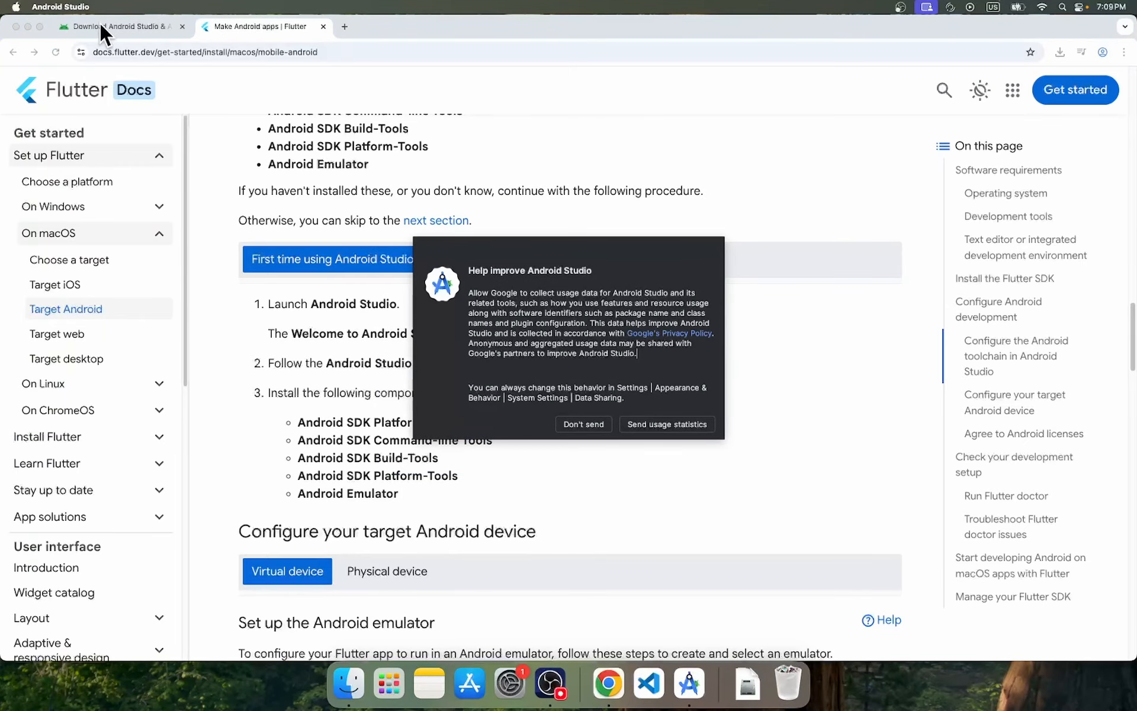
Clear the browser window off the desktop and decline to send Android Studio usage statistics.
drag(435, 19, 1136, 36)
click(638, 282)
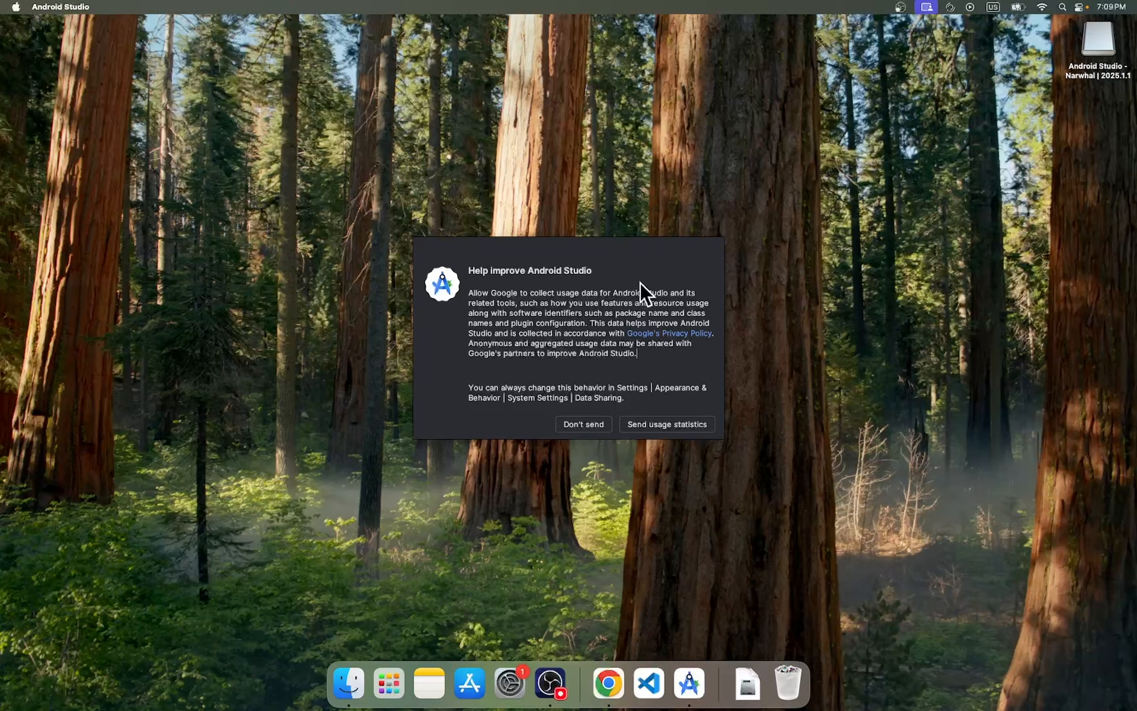
click(588, 424)
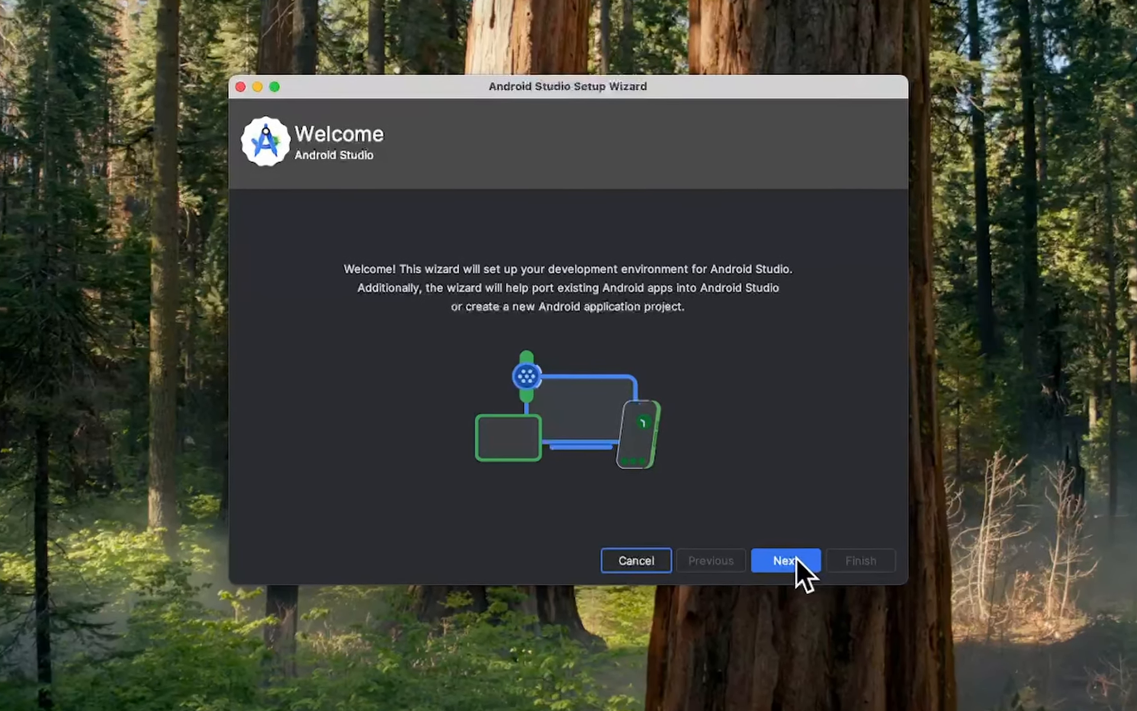
Choose the Standard install type in the setup wizard, review the installation settings and proceed to the license agreement.
click(796, 557)
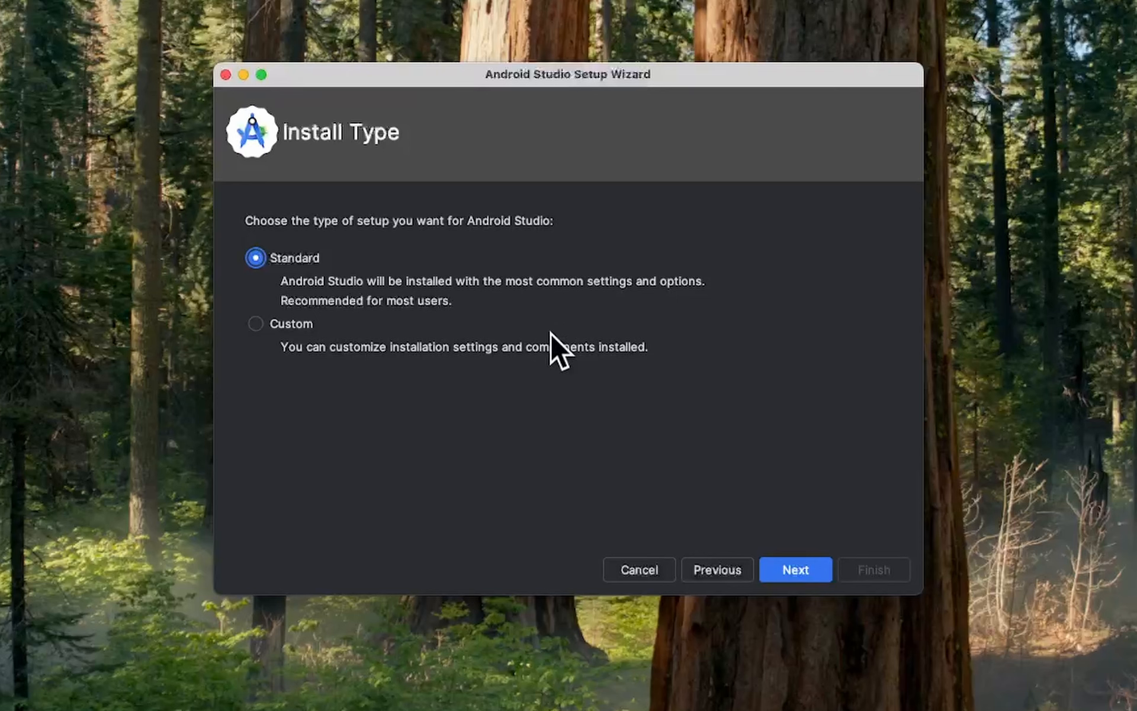
click(816, 561)
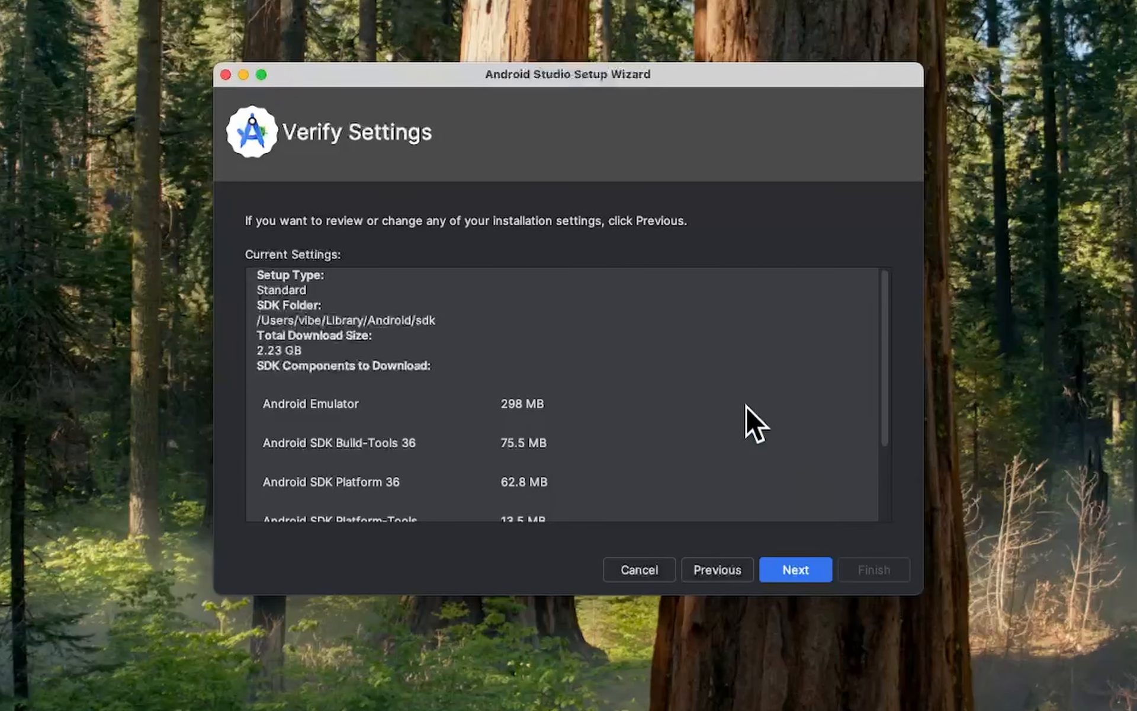
scroll(744, 421, down, 3)
click(798, 570)
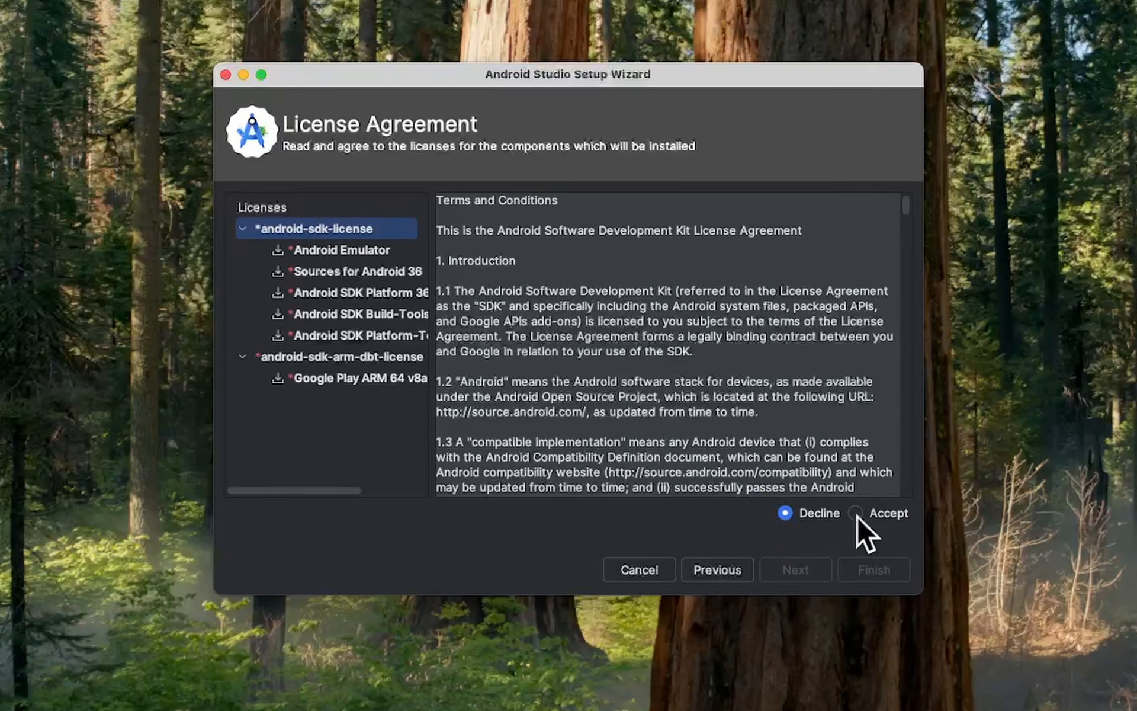
Accept the android-sdk-license and android-sdk-arm-dbt-license, download the SDK components and finish the setup wizard.
click(855, 512)
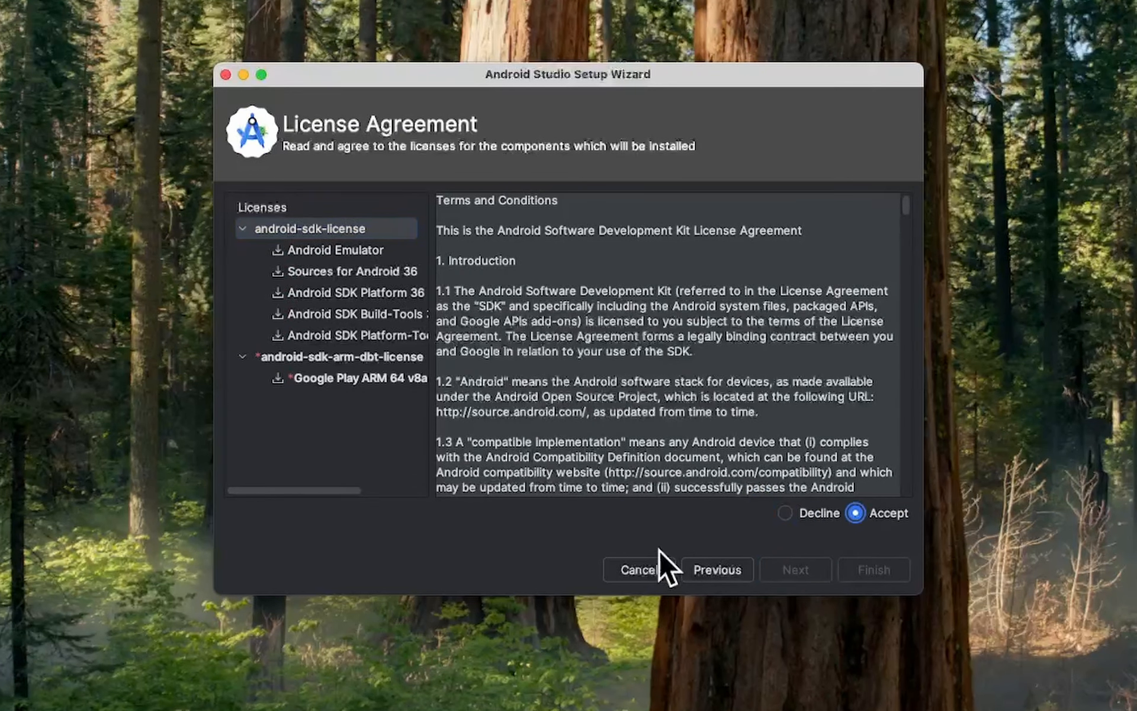
click(368, 382)
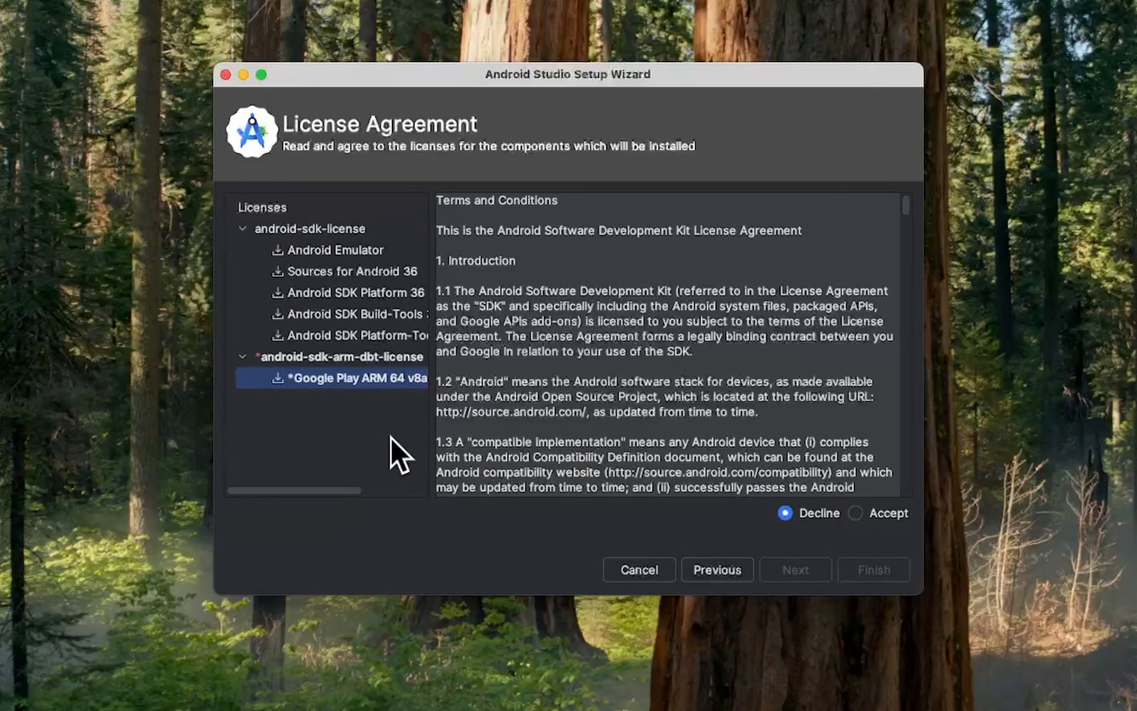
click(855, 512)
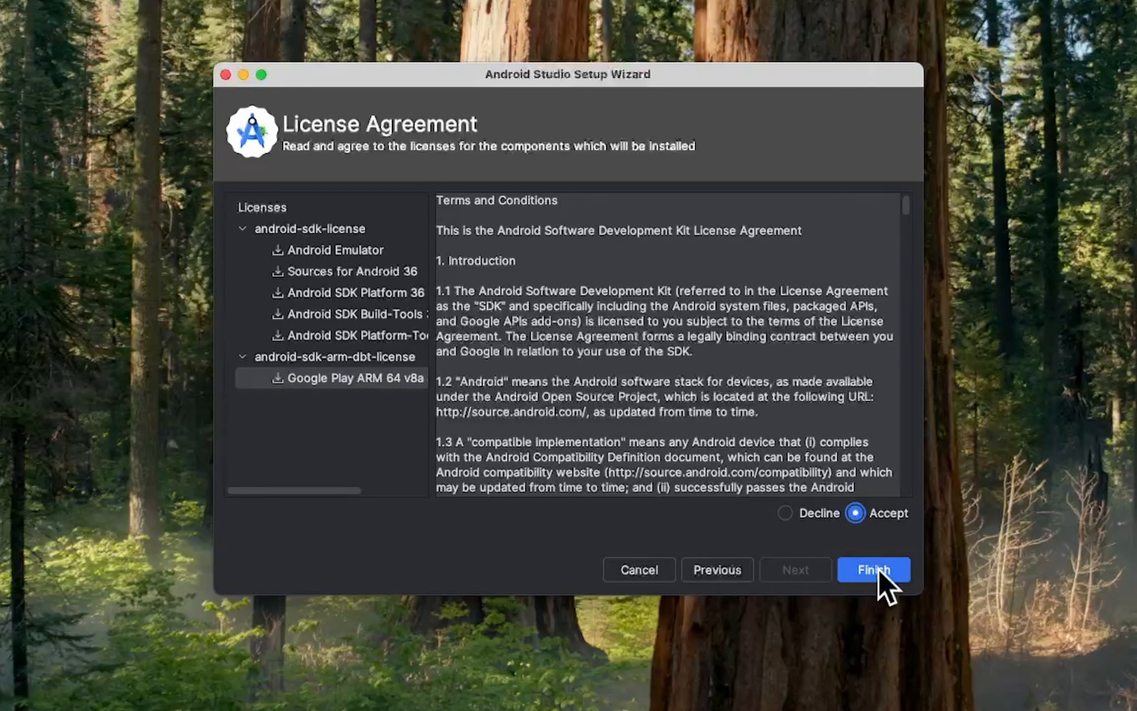
click(897, 573)
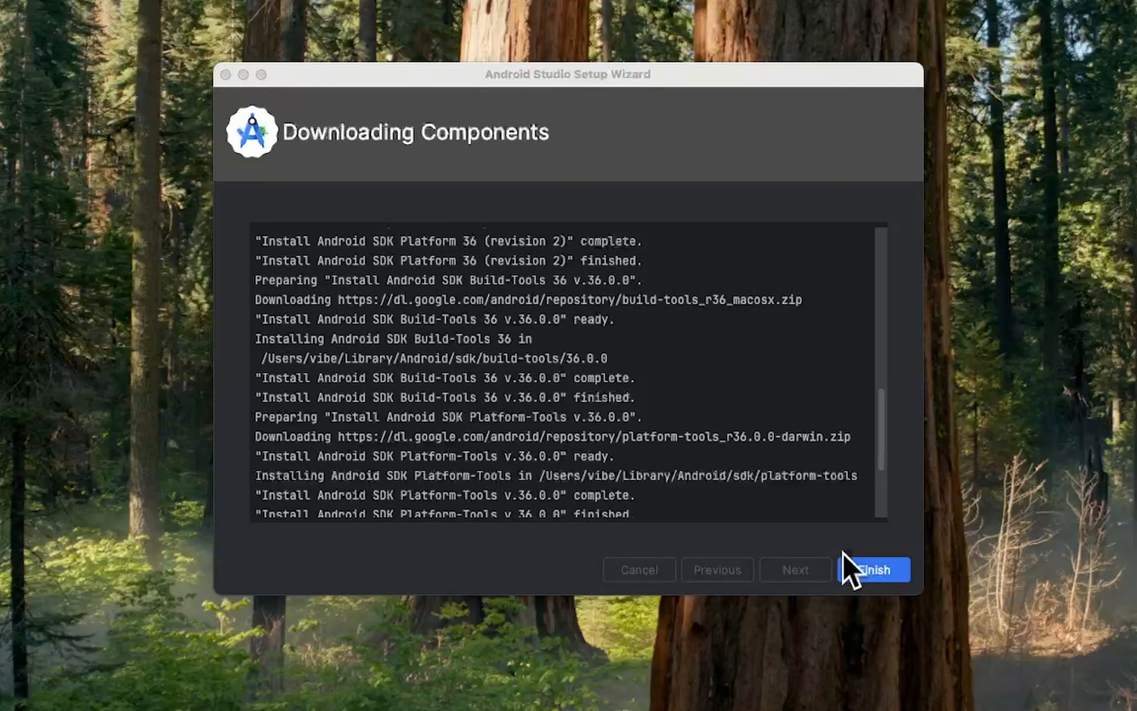
click(874, 570)
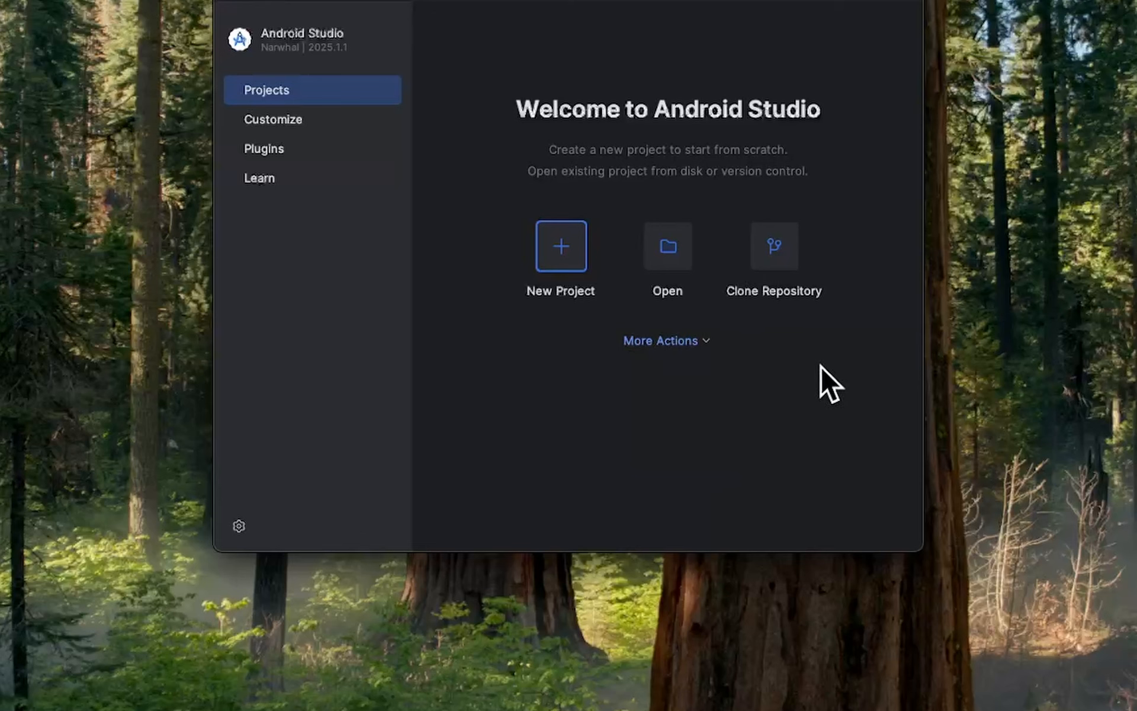
Open the SDK Manager and select the base Android 15.0 (API 35), Android 14.0 (API 34) and Android 13.0 (API 33) platforms.
click(705, 341)
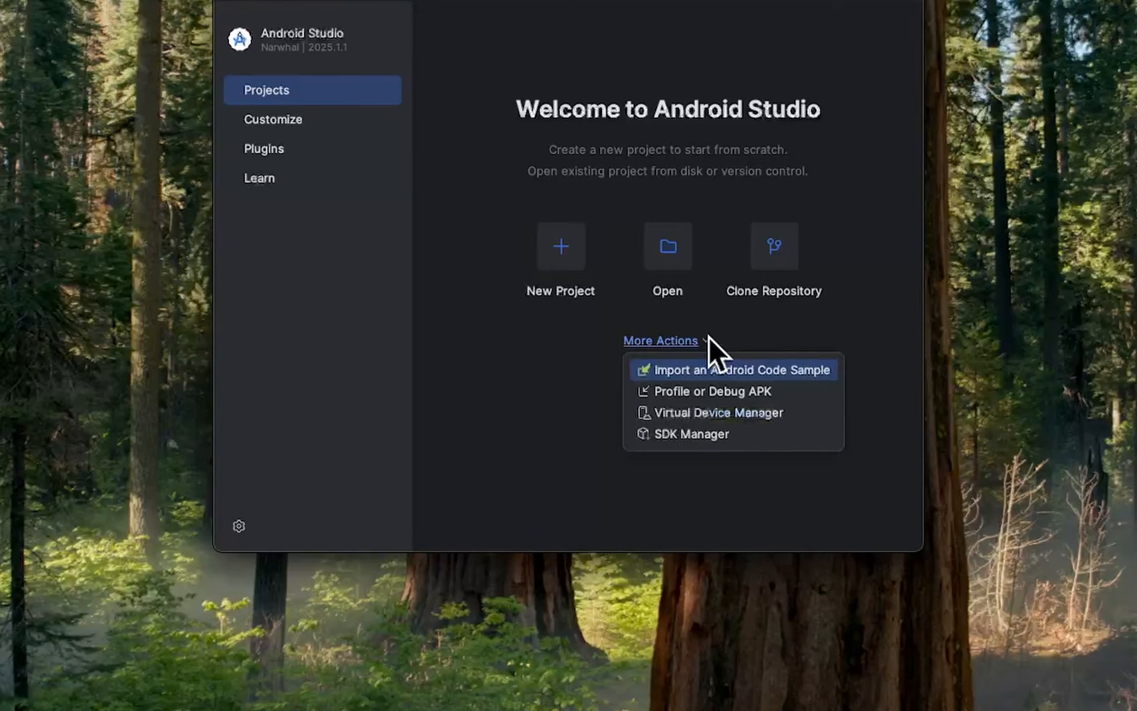
click(782, 437)
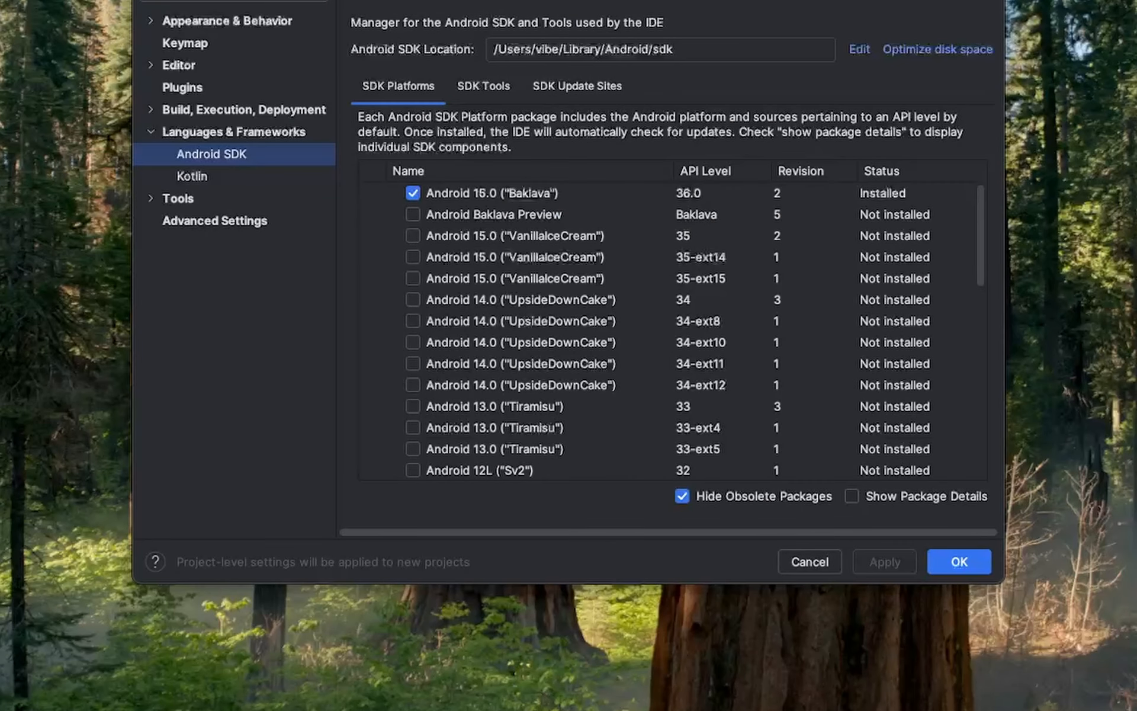
click(412, 235)
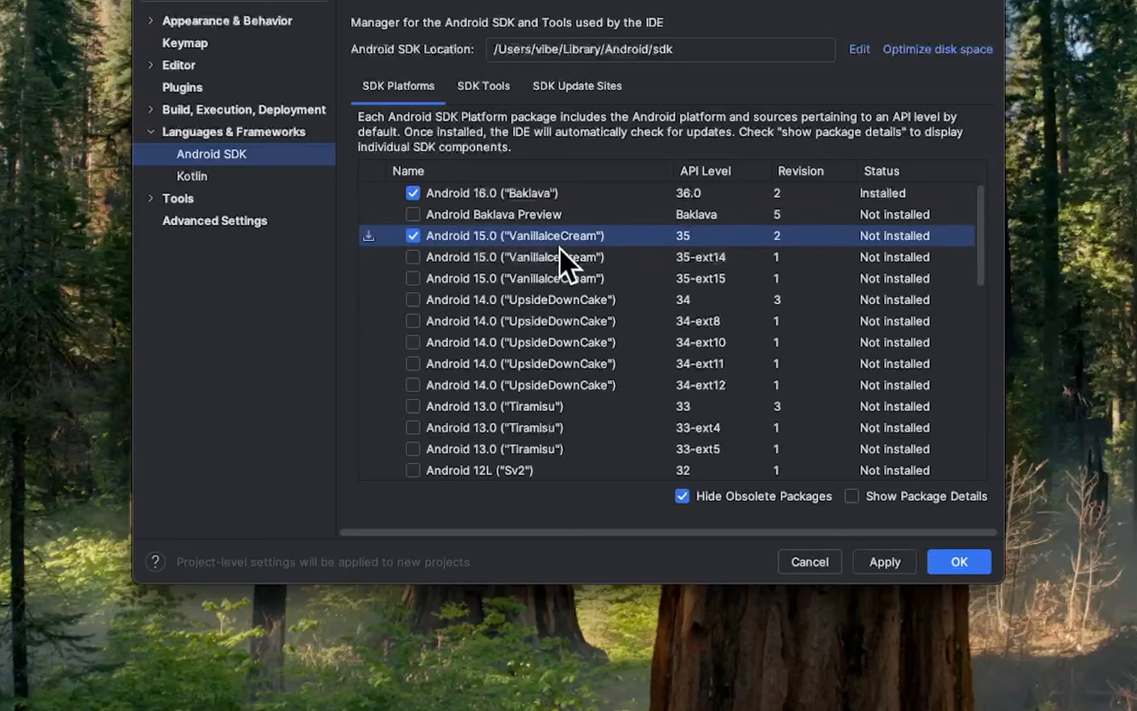
click(413, 299)
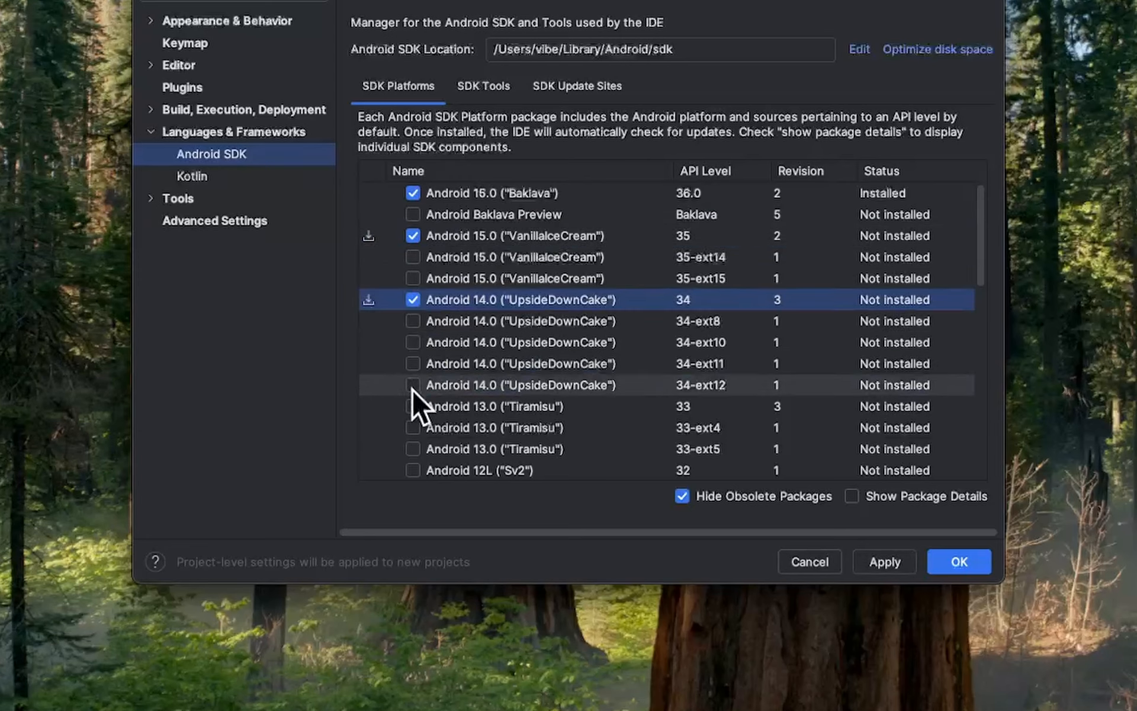
click(412, 406)
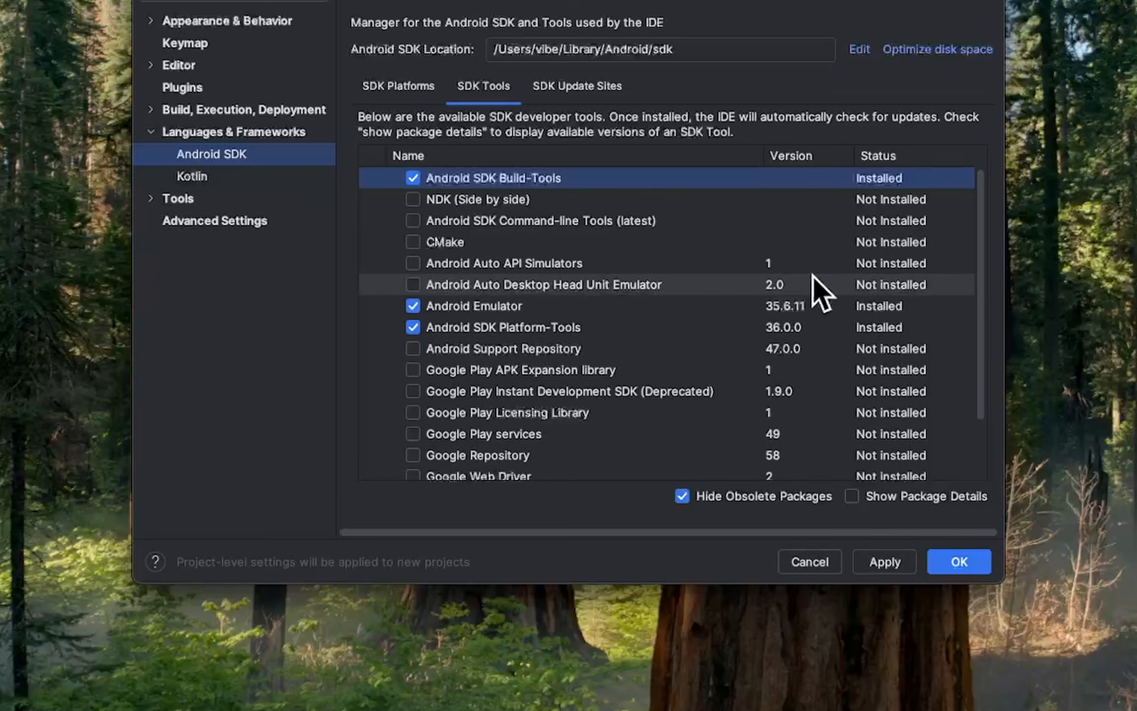
Check the SDK update sites, then apply the platform selection and install the SDK platforms and sources for Android 33, 34 and 35.
click(566, 85)
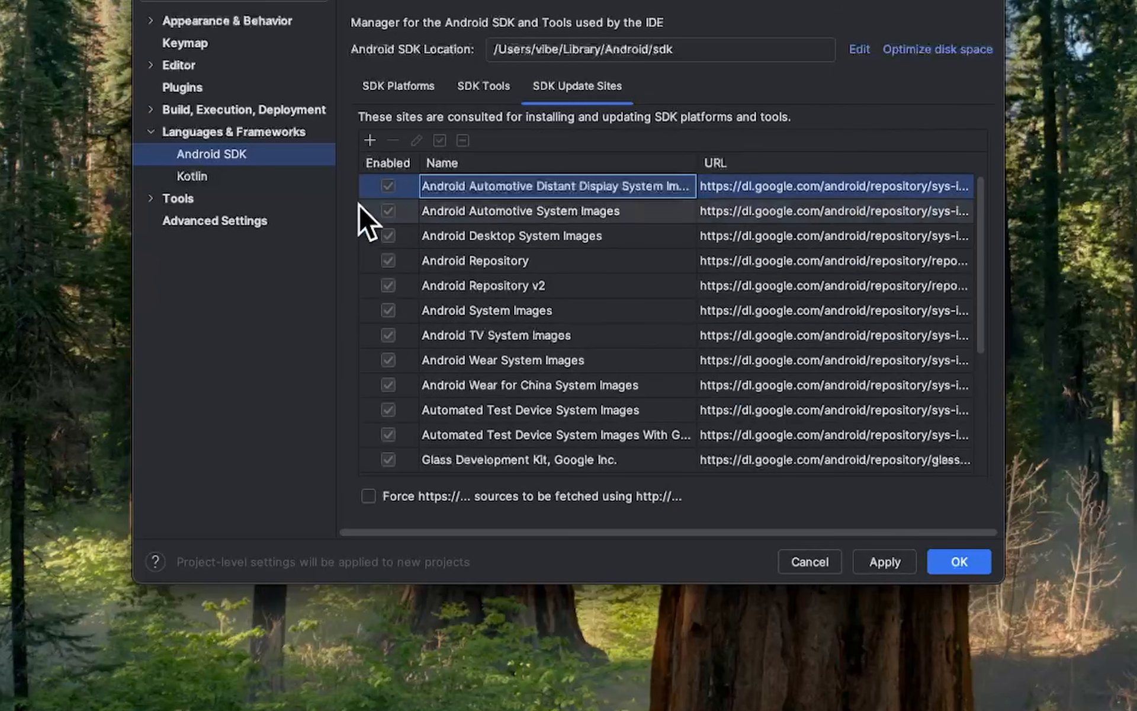
click(401, 83)
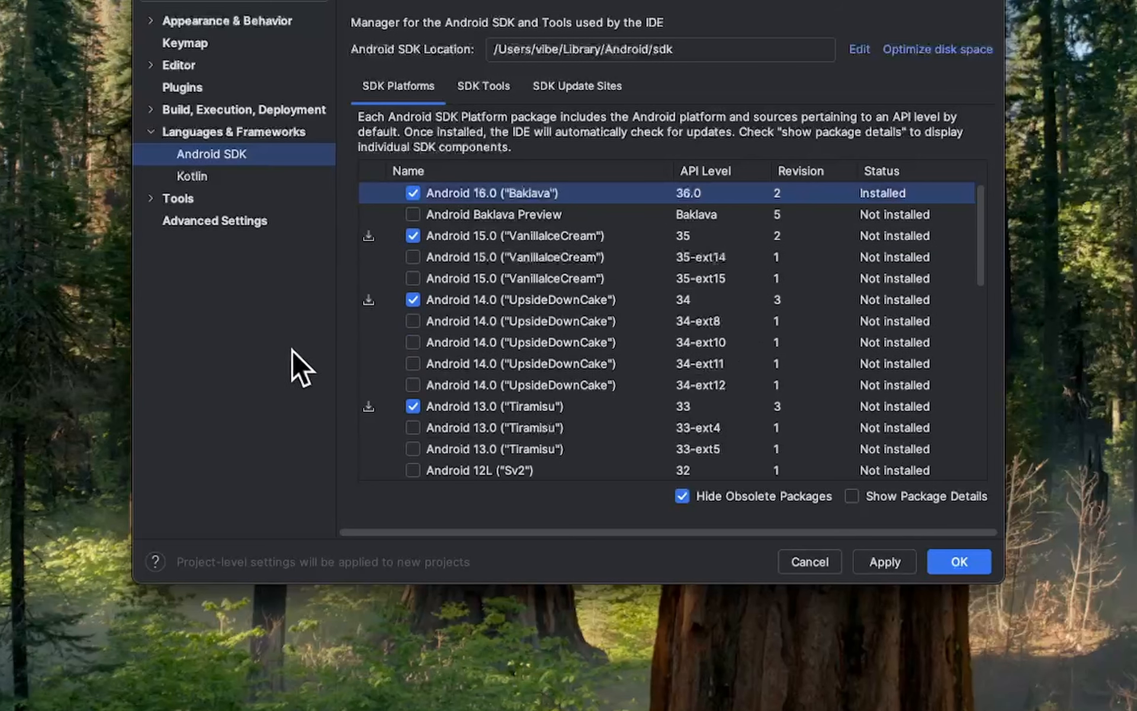
click(881, 562)
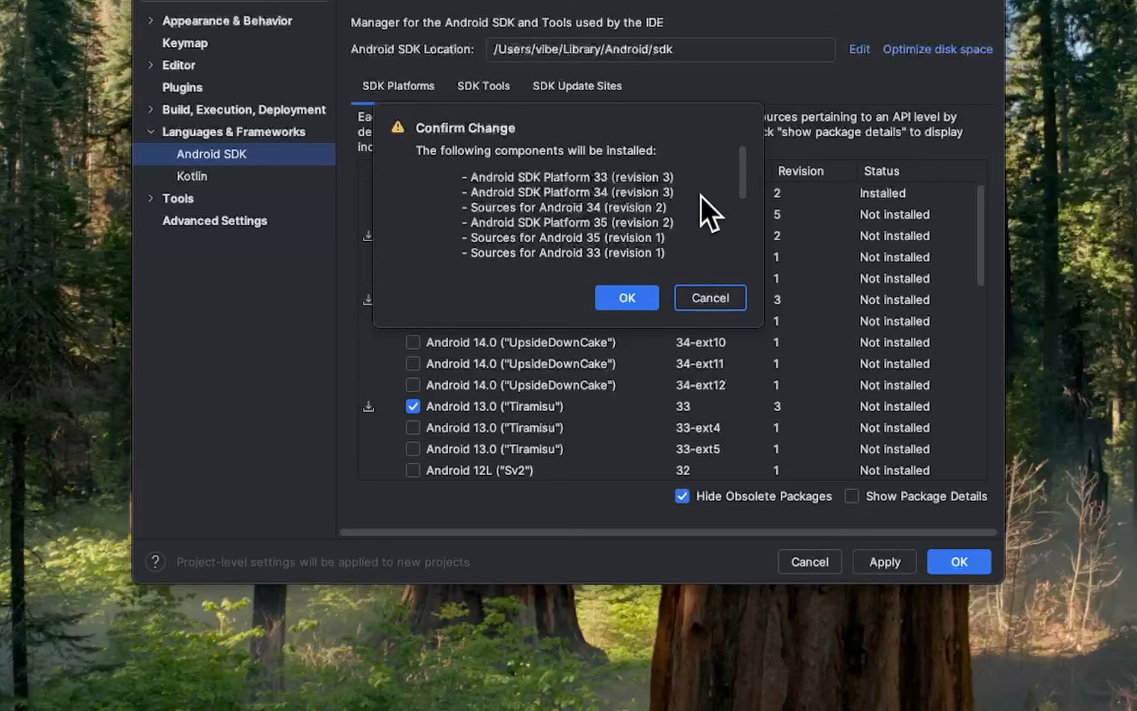
scroll(699, 196, down, 5)
click(643, 297)
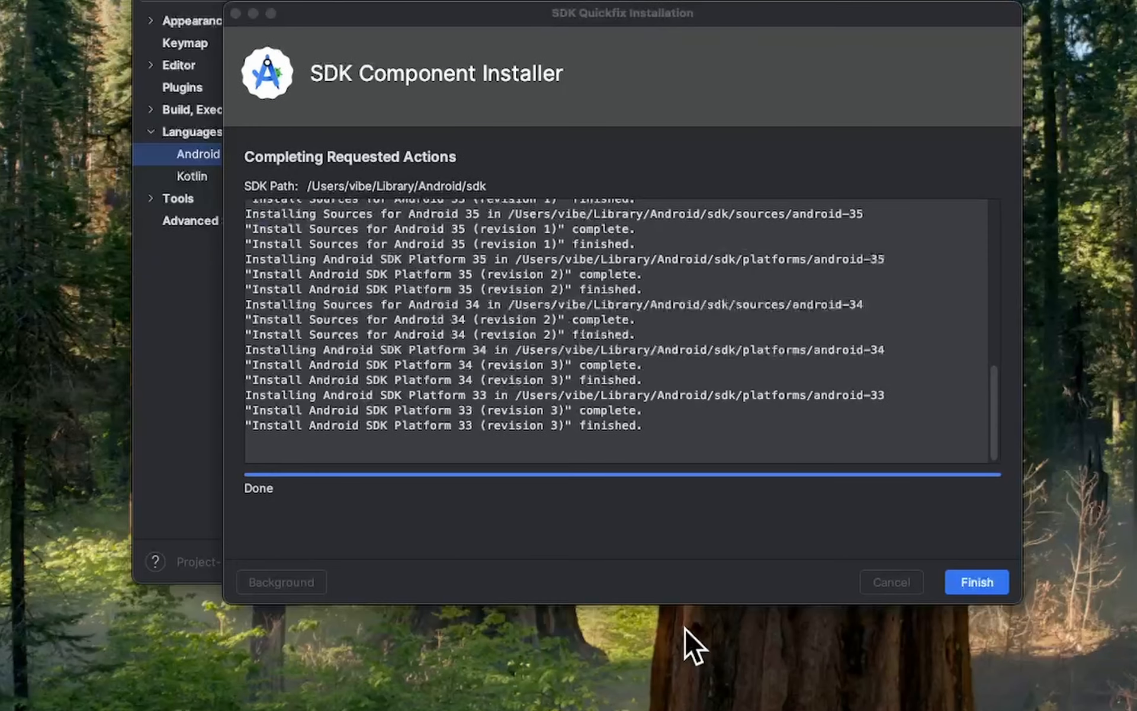
click(704, 547)
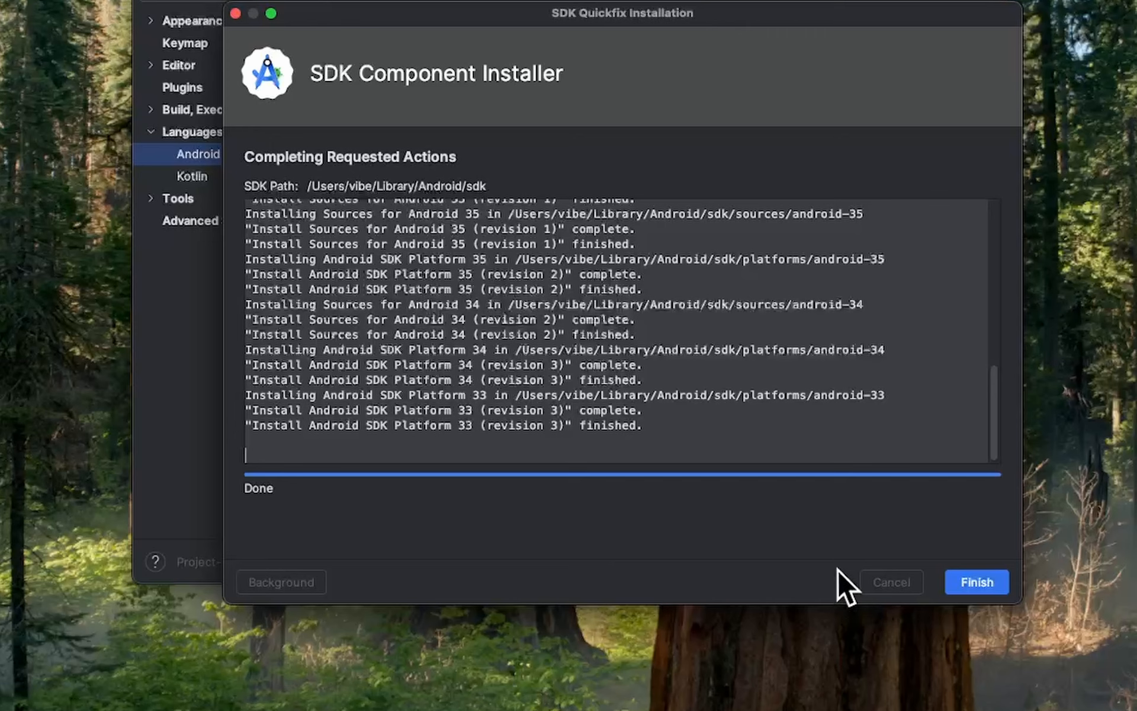
click(993, 583)
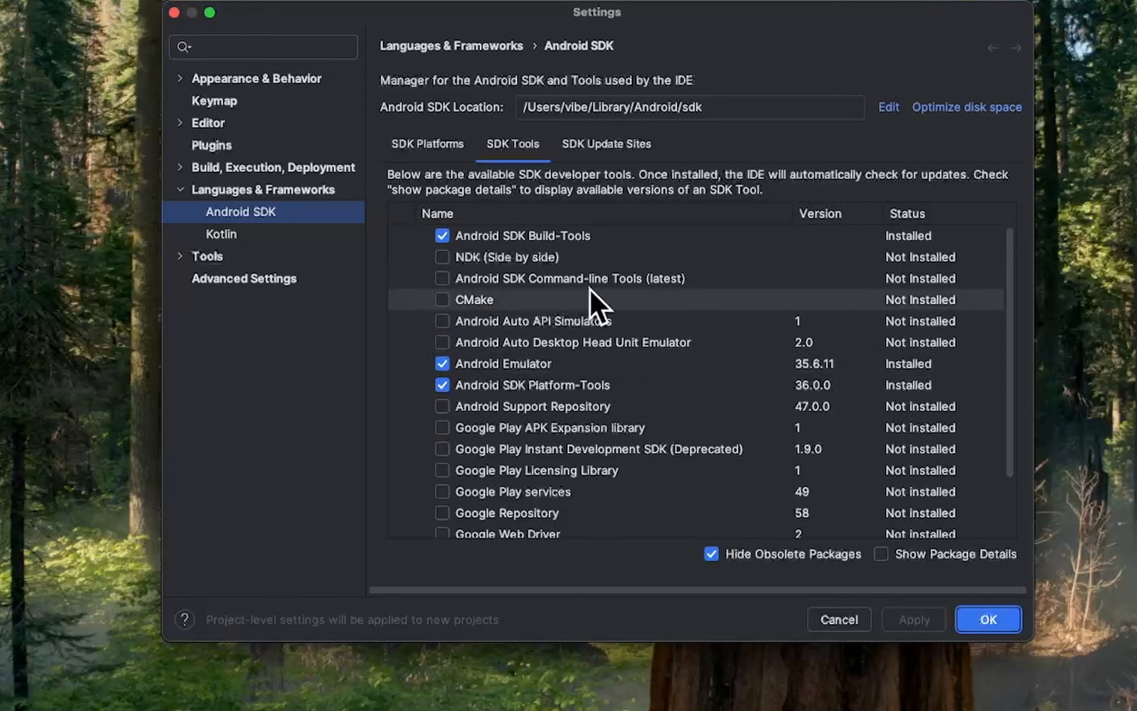
Install Android SDK Command-line Tools (latest) from the SDK tools list and close the SDK settings.
click(443, 278)
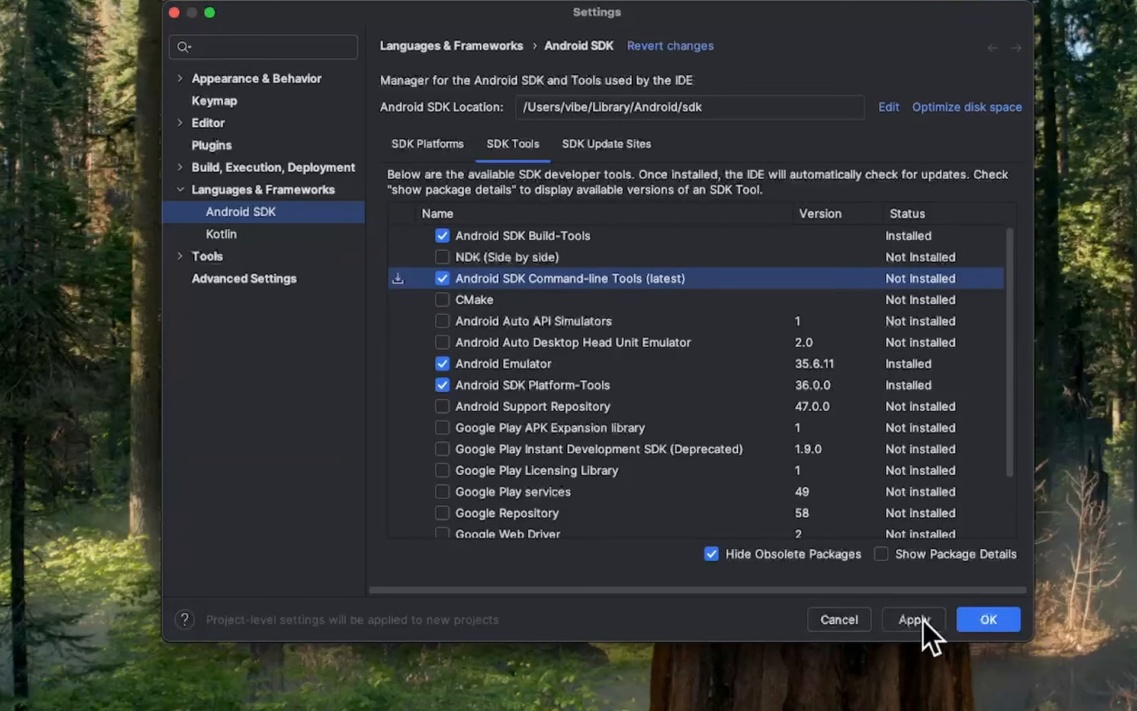
click(923, 619)
click(663, 344)
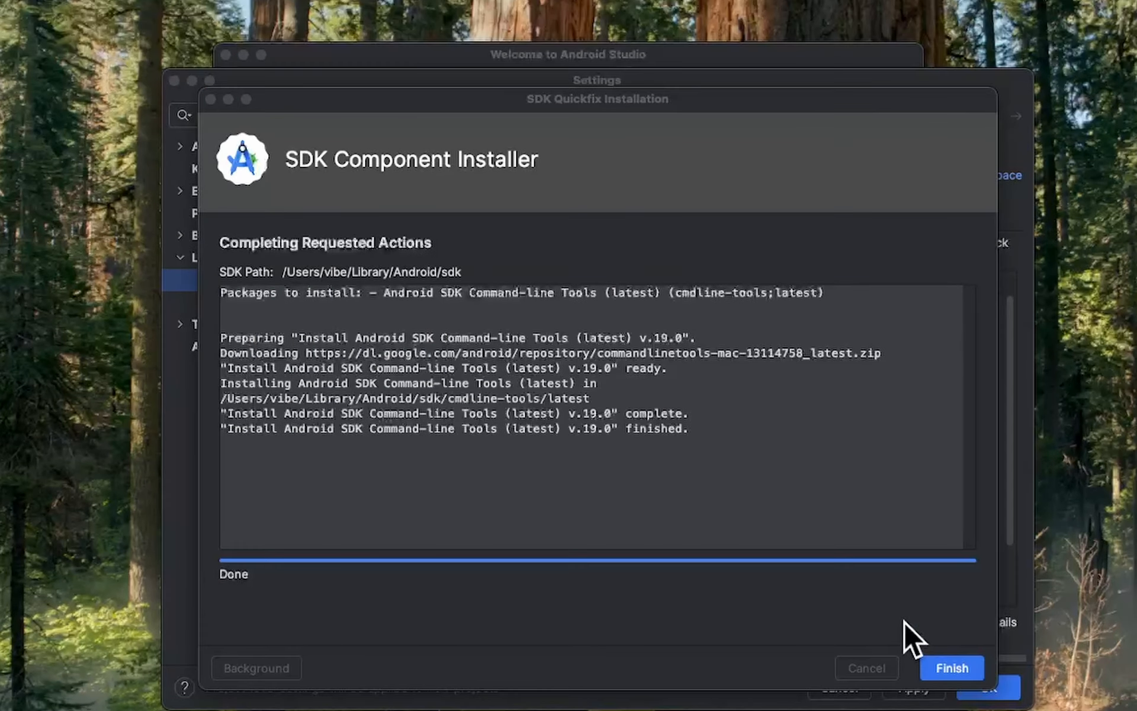
click(962, 667)
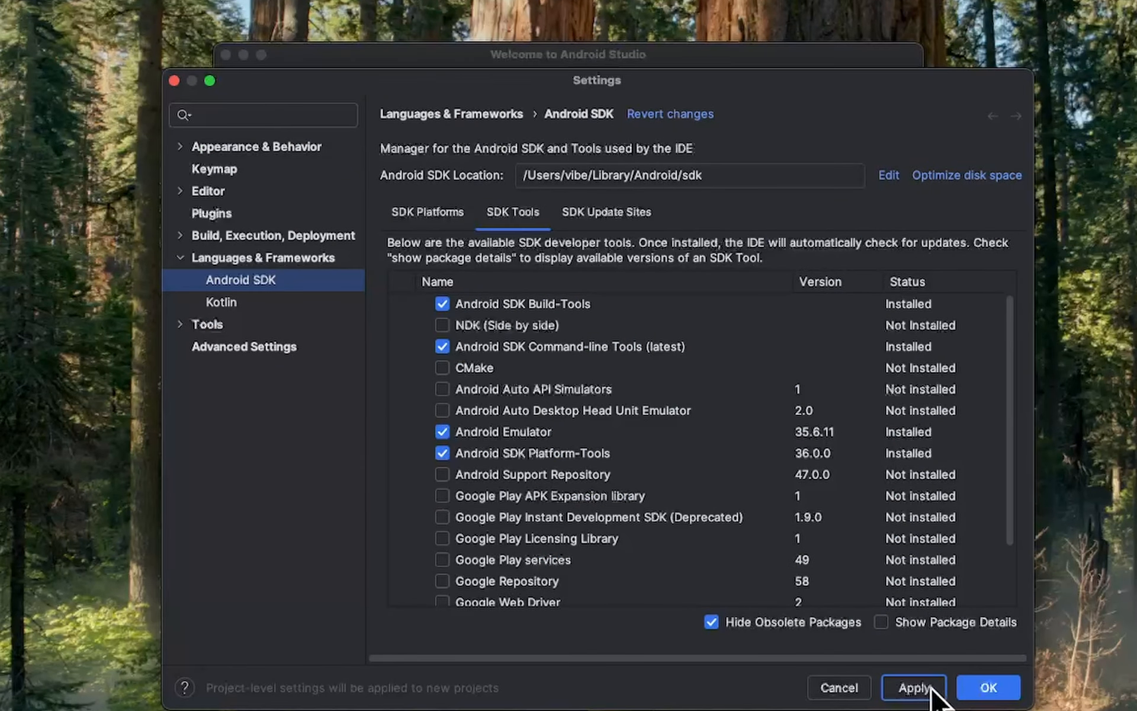
click(993, 687)
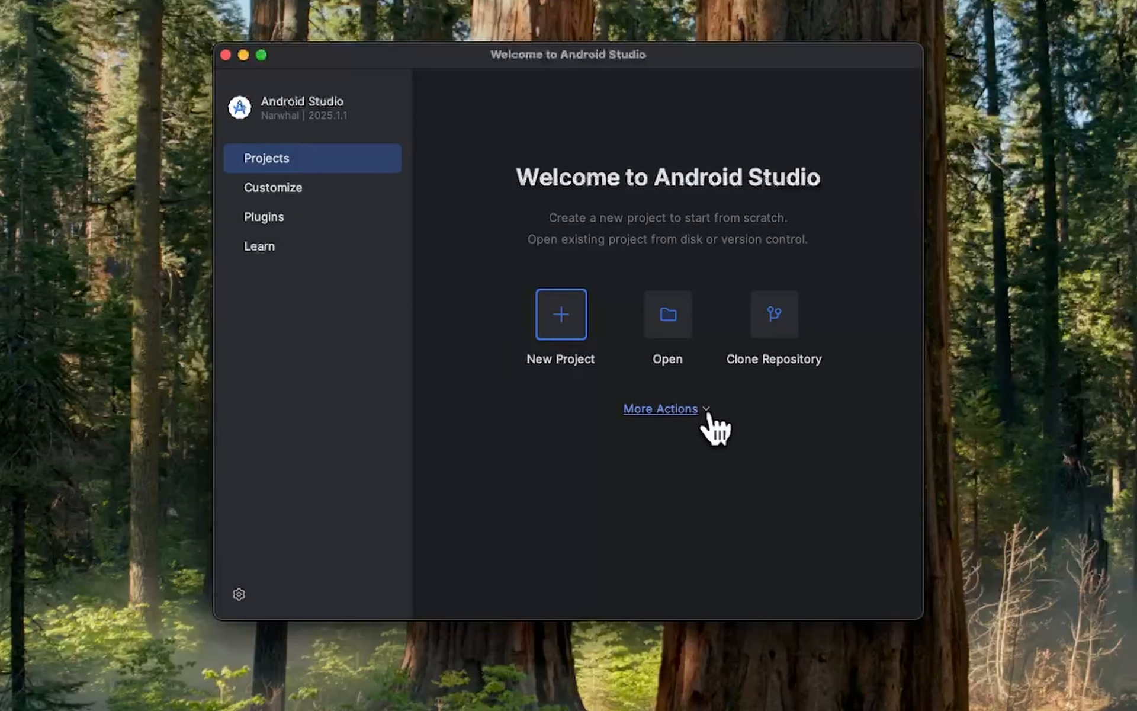
Open the Virtual Device Manager and allow Android Studio to find devices on local networks.
click(709, 409)
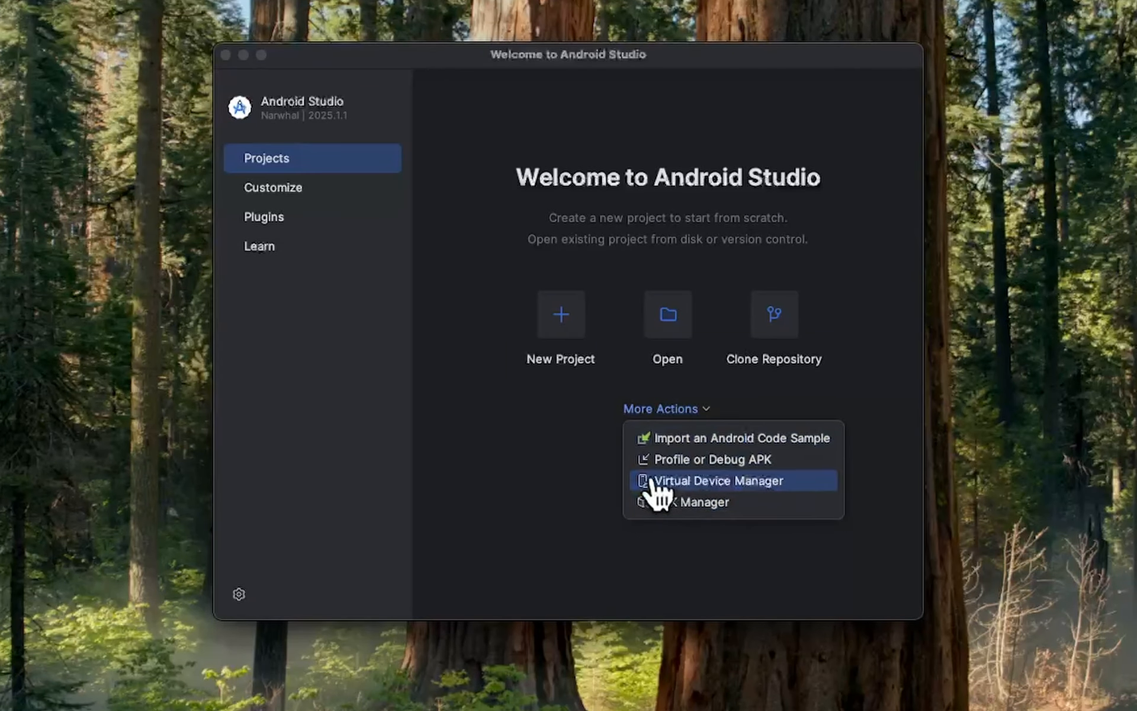
click(813, 479)
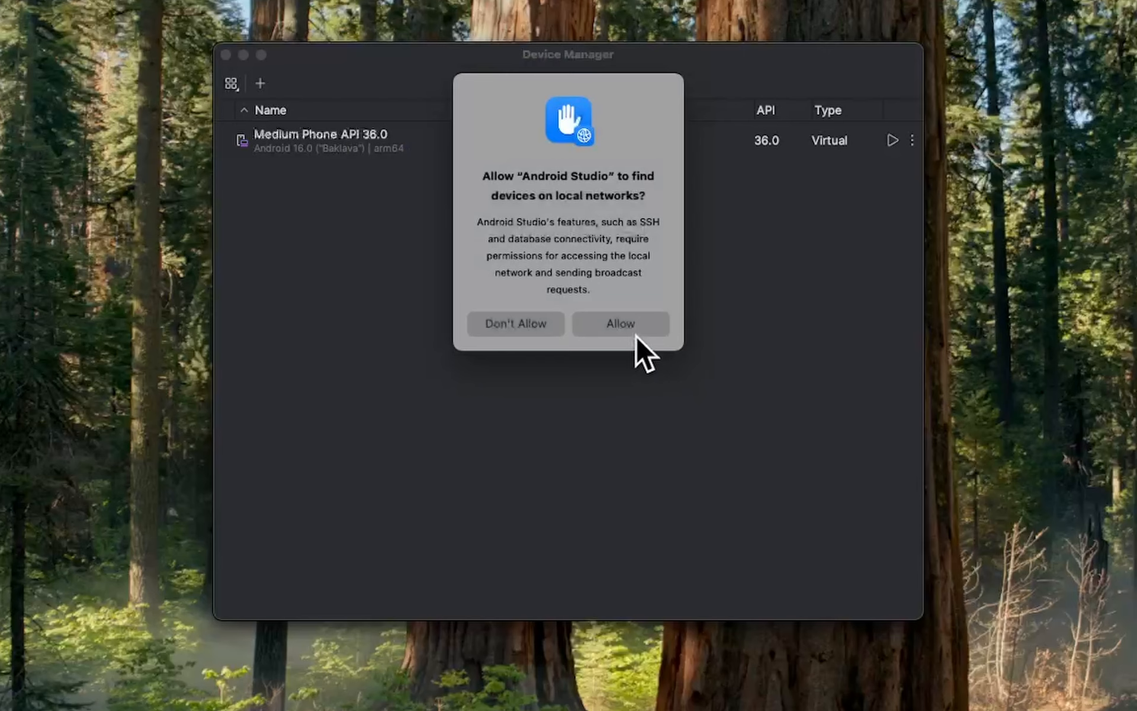
click(635, 326)
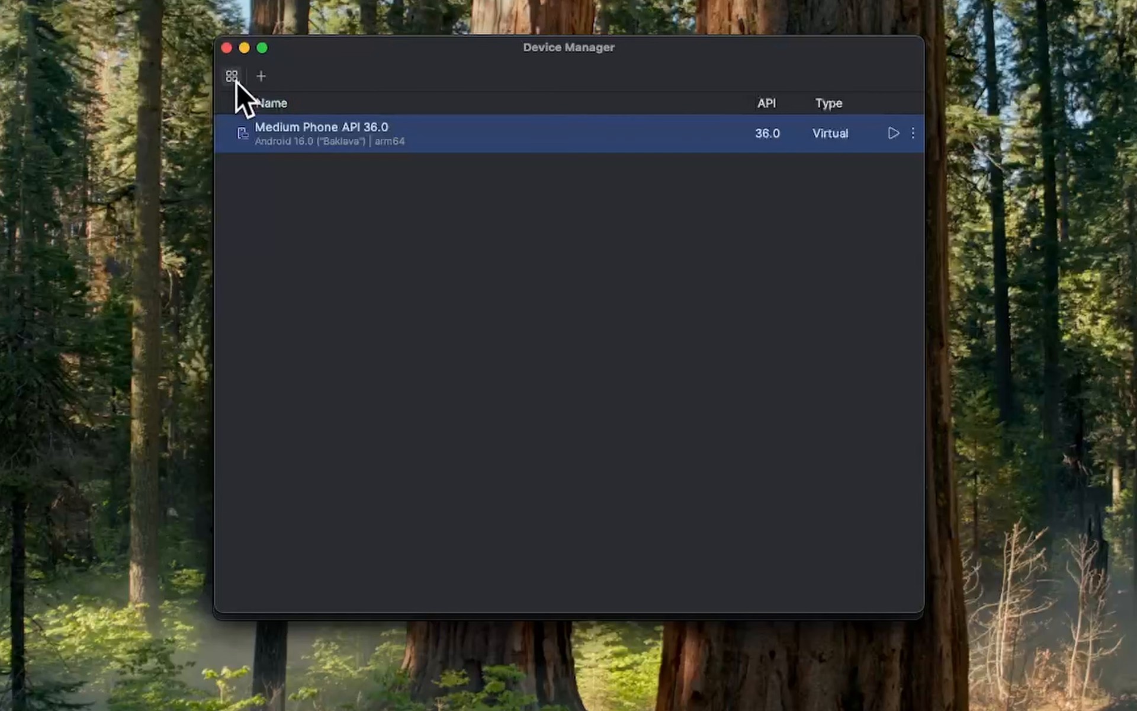
Add a virtual device using the Pixel 7 phone profile and set its API to API 33 "Tiramisu"; Android 13.0.
click(255, 80)
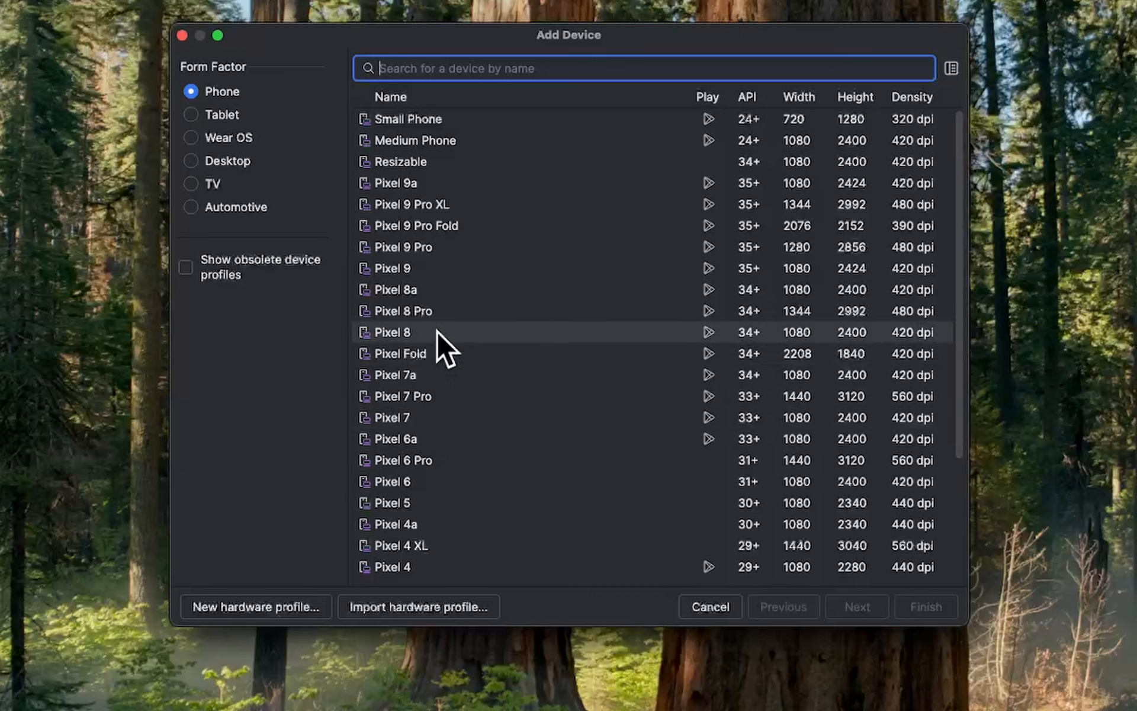
click(438, 417)
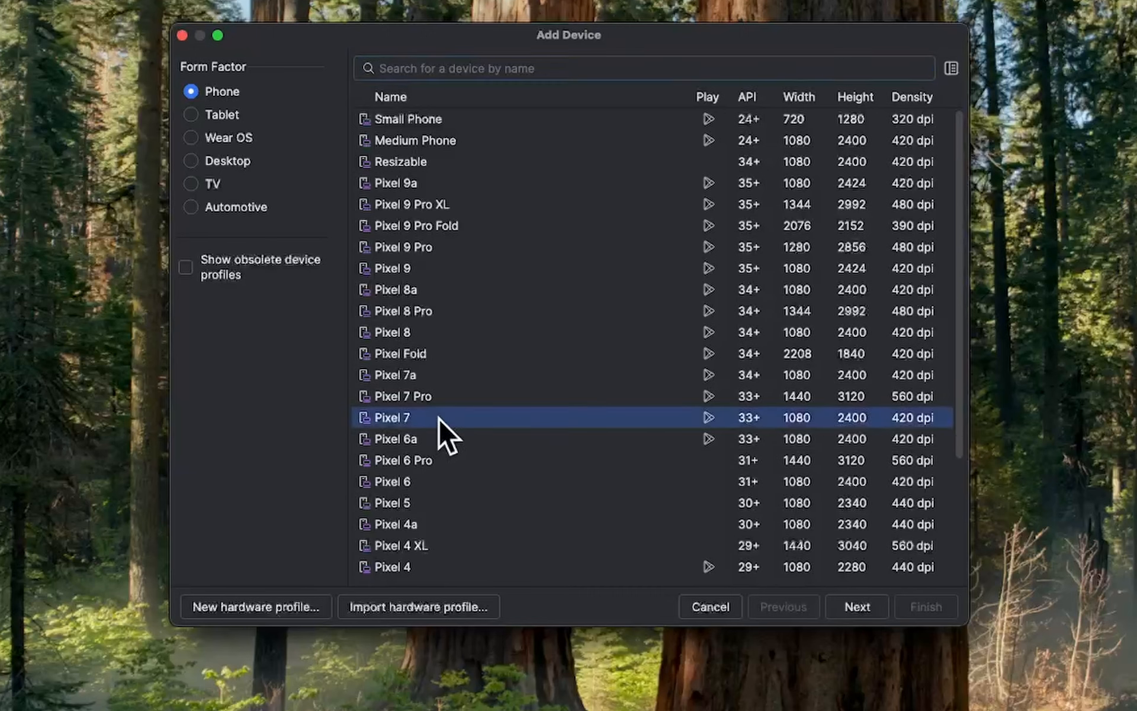
click(855, 605)
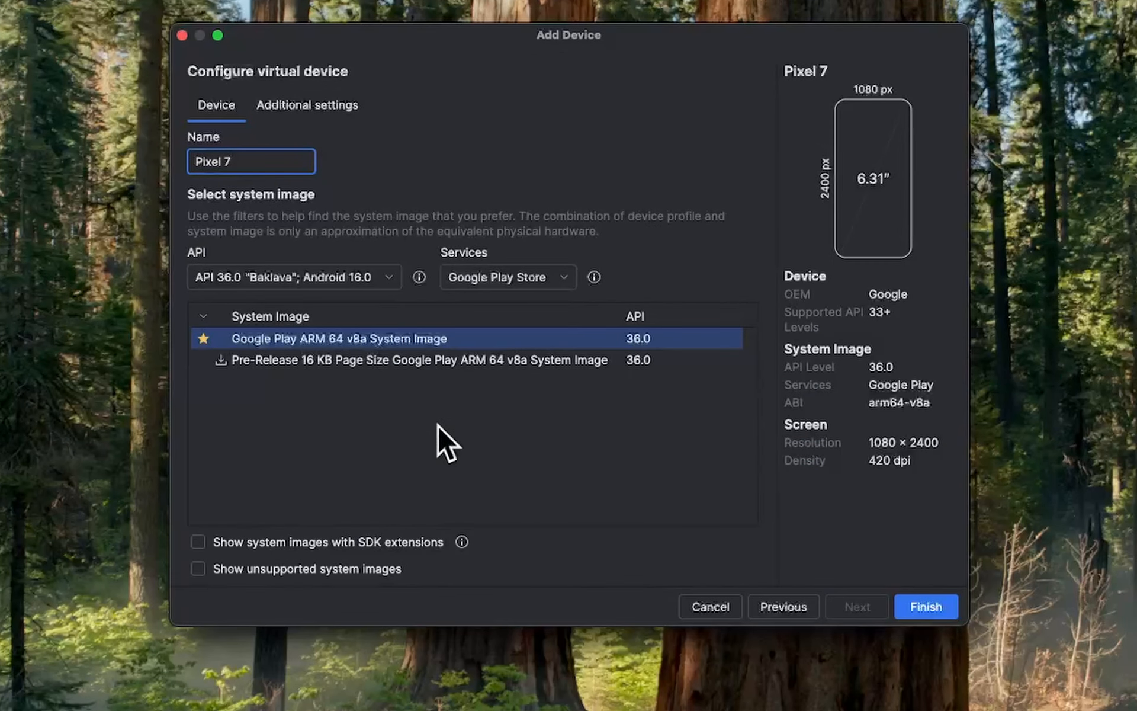
click(396, 277)
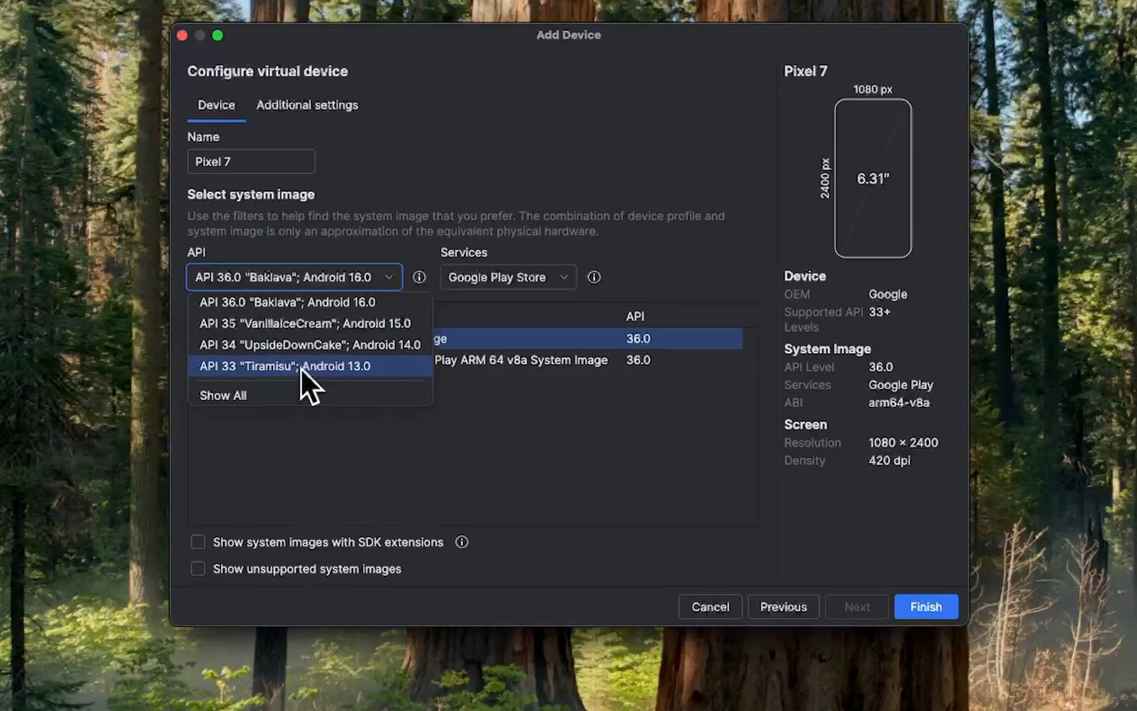
click(339, 367)
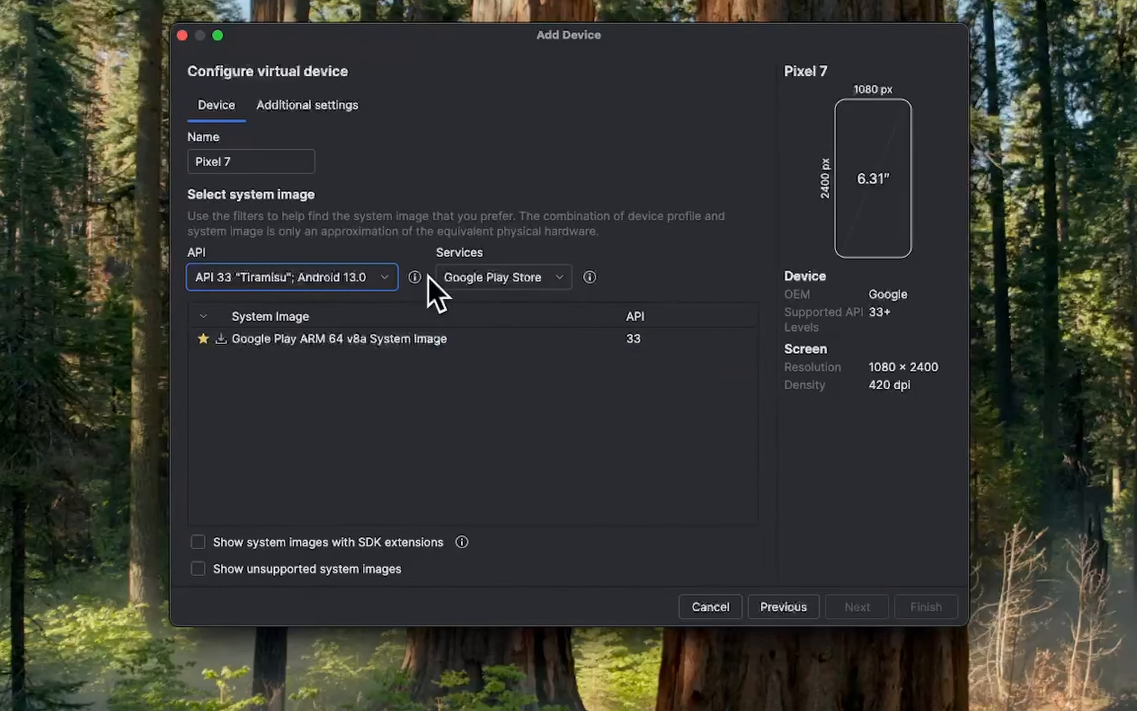
Review the Pixel 7's additional settings, including the device skin choices, storage and emulated performance.
click(308, 109)
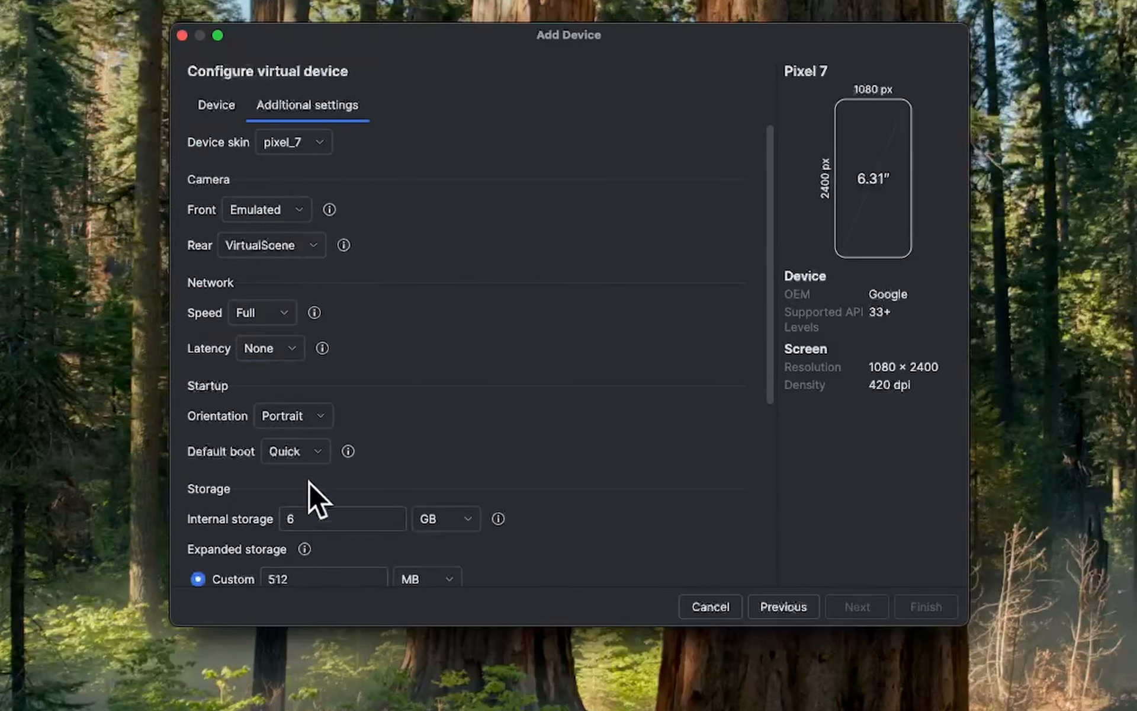
click(318, 141)
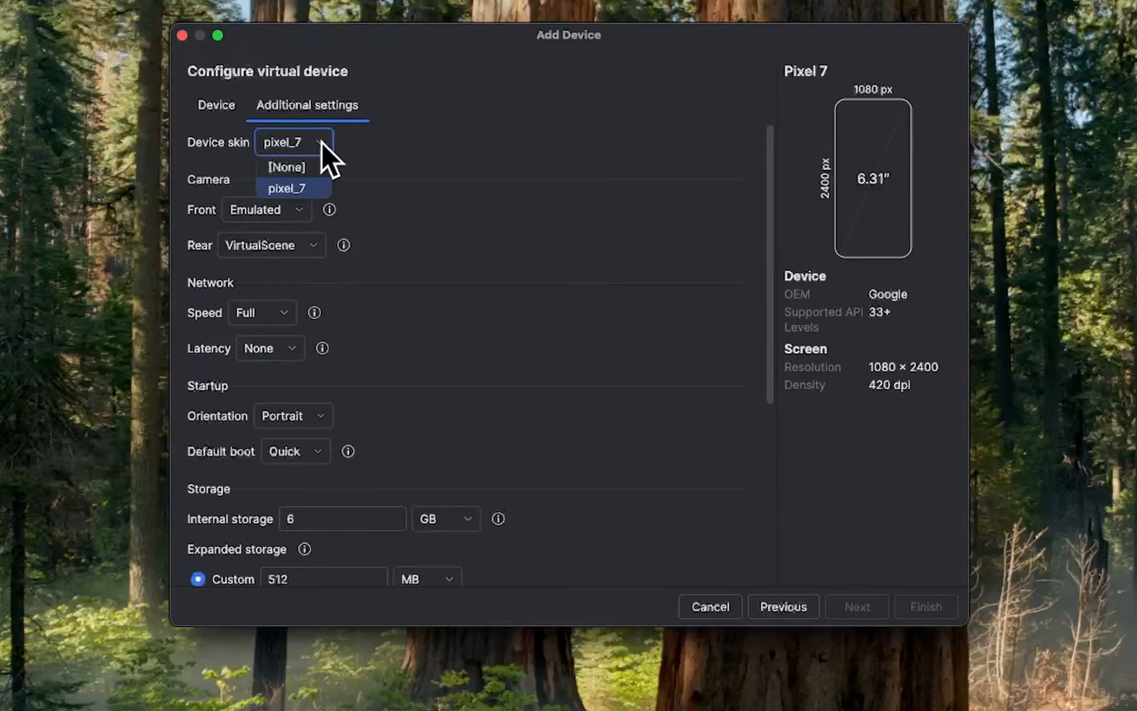
click(306, 167)
scroll(425, 362, down, 5)
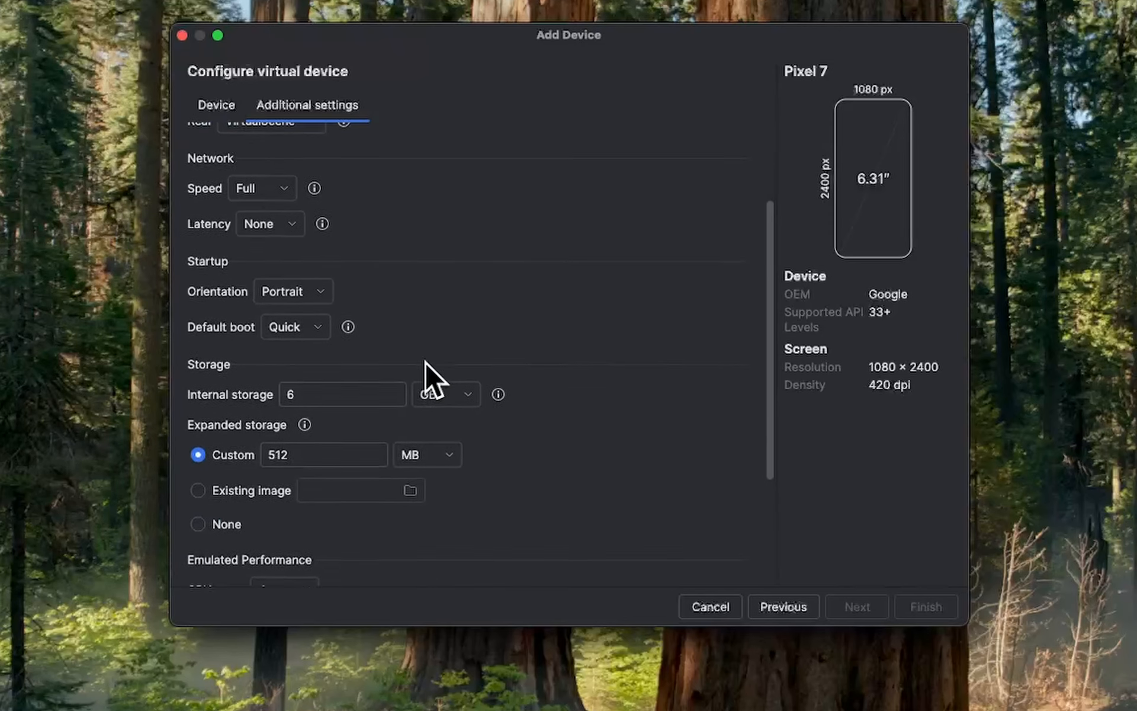
scroll(457, 449, down, 2)
scroll(458, 443, up, 5)
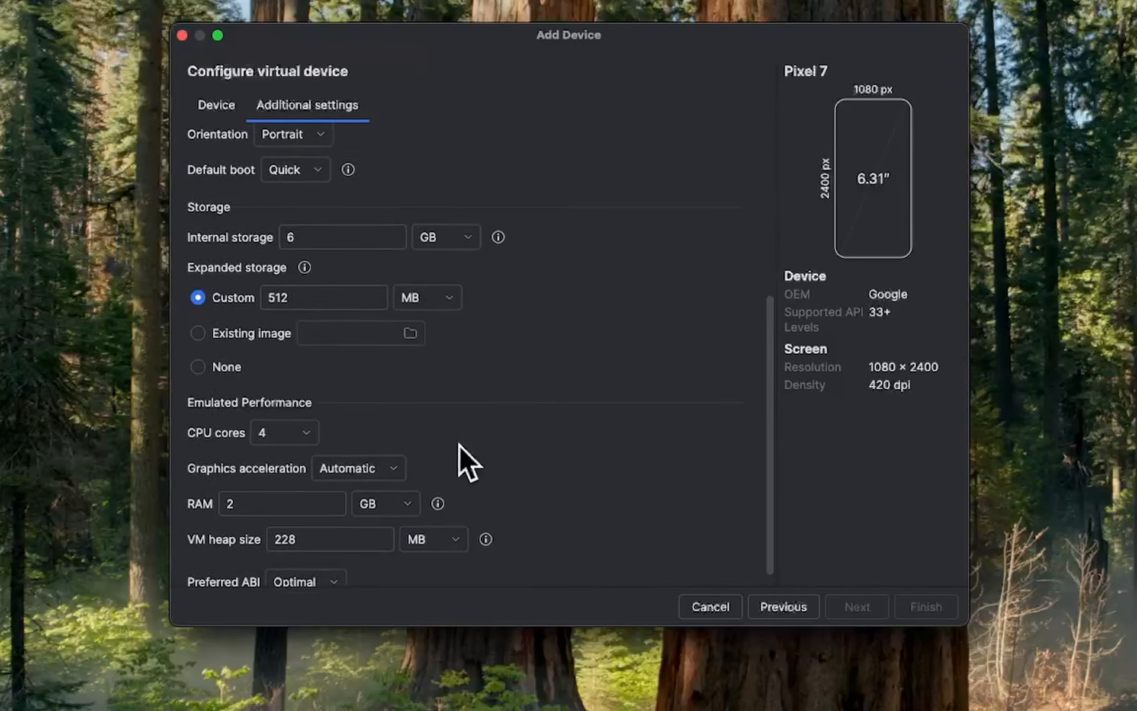
Choose the Google Play ARM 64 v8a system image for API 33, download it and finish creating the Pixel 7 device.
click(225, 108)
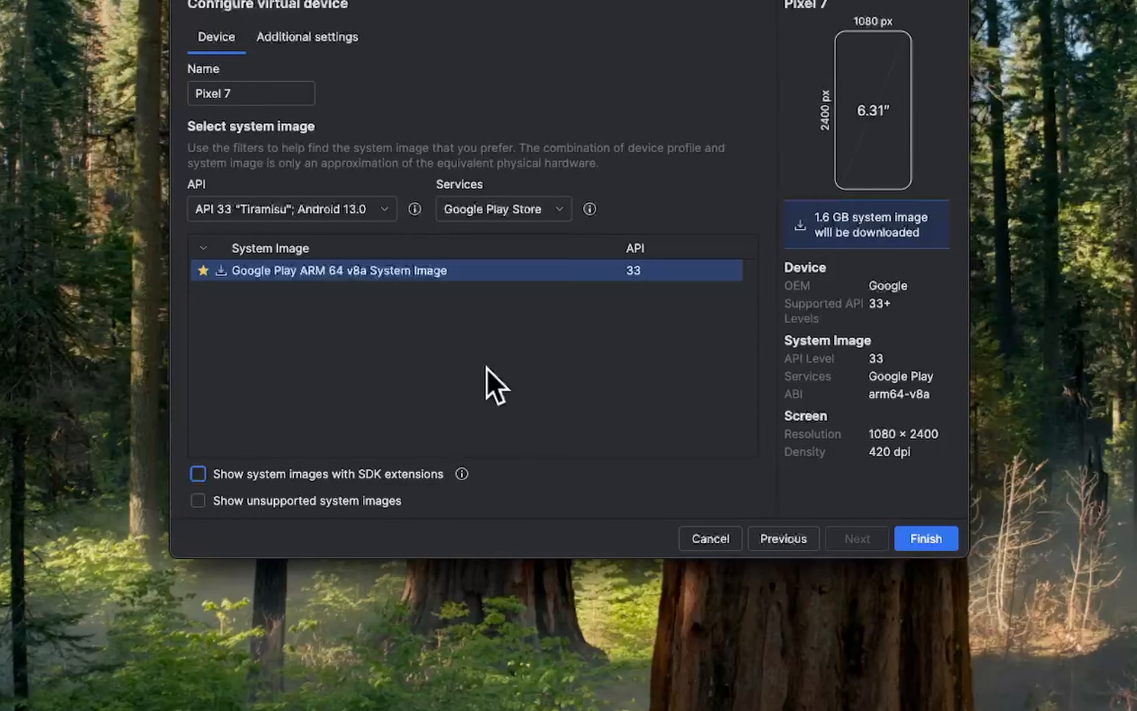
click(926, 539)
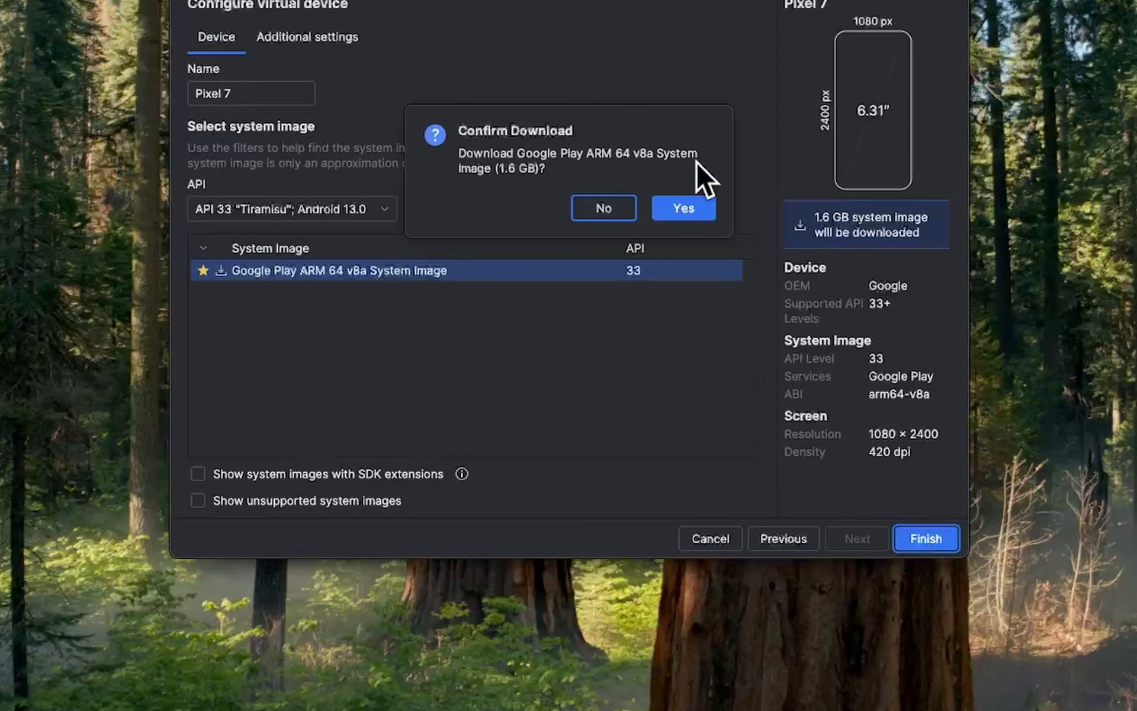
click(688, 211)
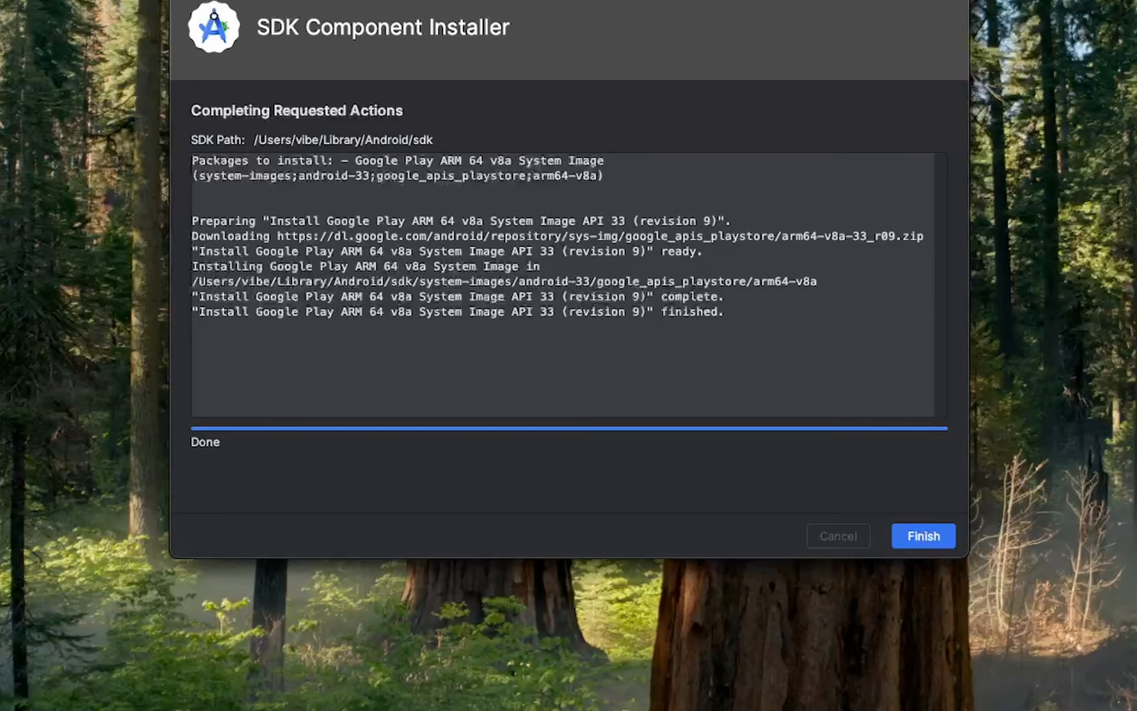
click(922, 536)
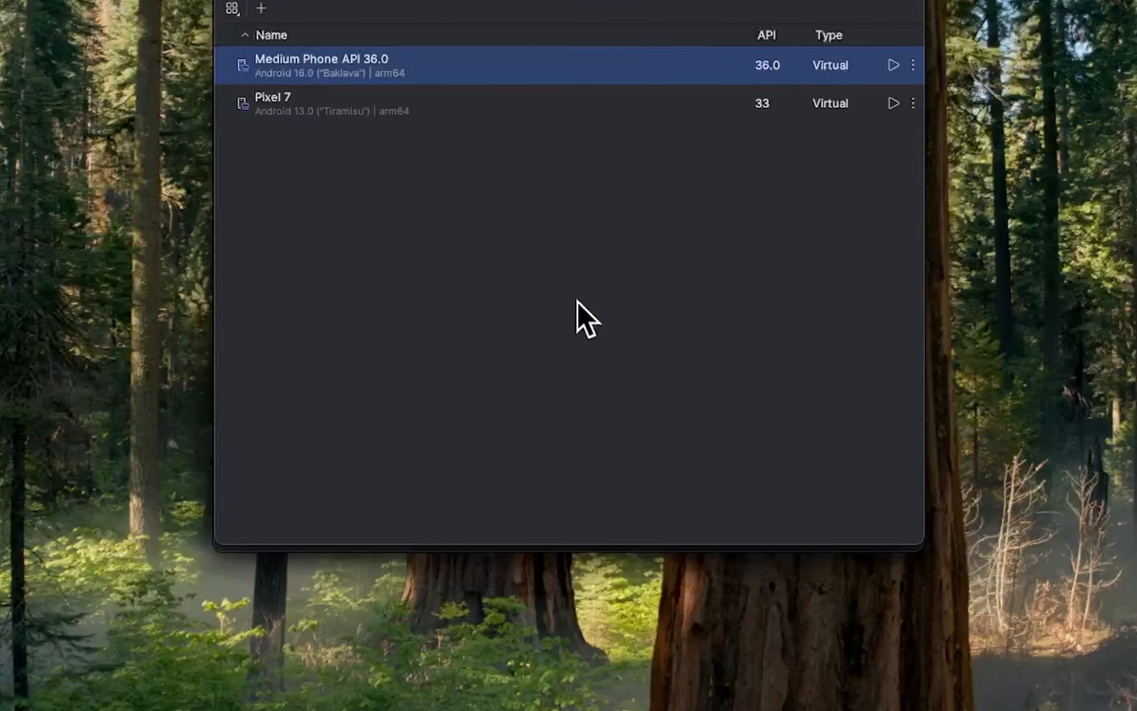
Test-run the Pixel 7 virtual device with its window moved beside the Device Manager list, then close the emulator and return to the Device Manager.
click(890, 103)
click(878, 114)
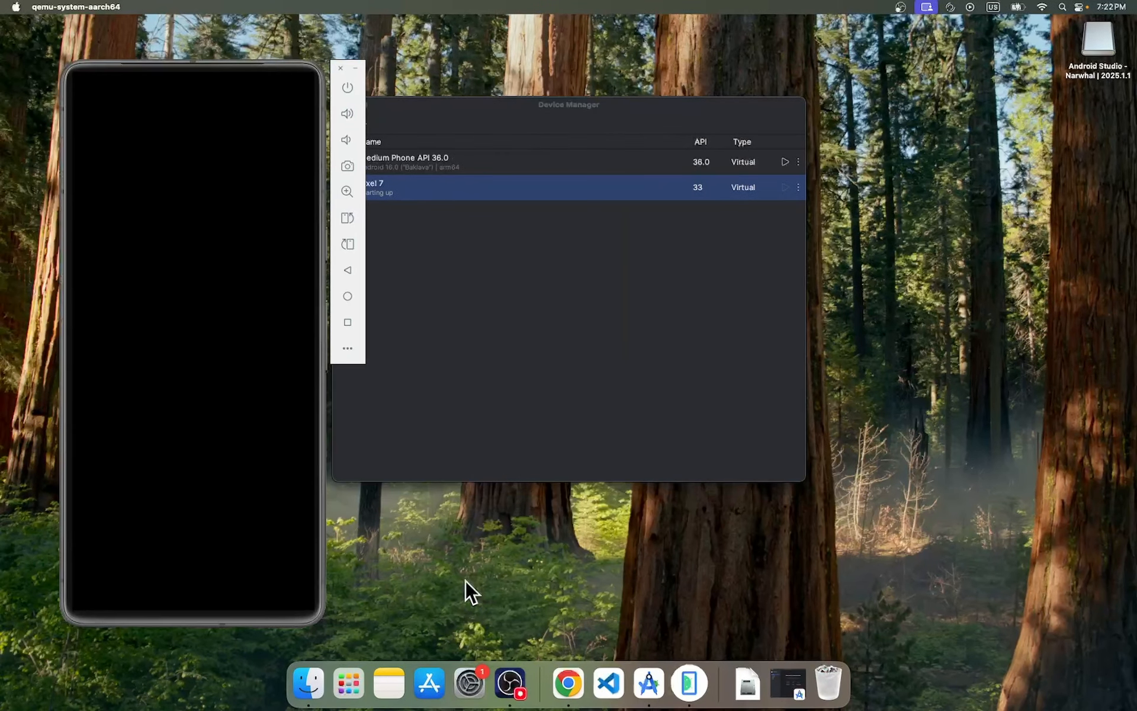
drag(284, 65, 961, 49)
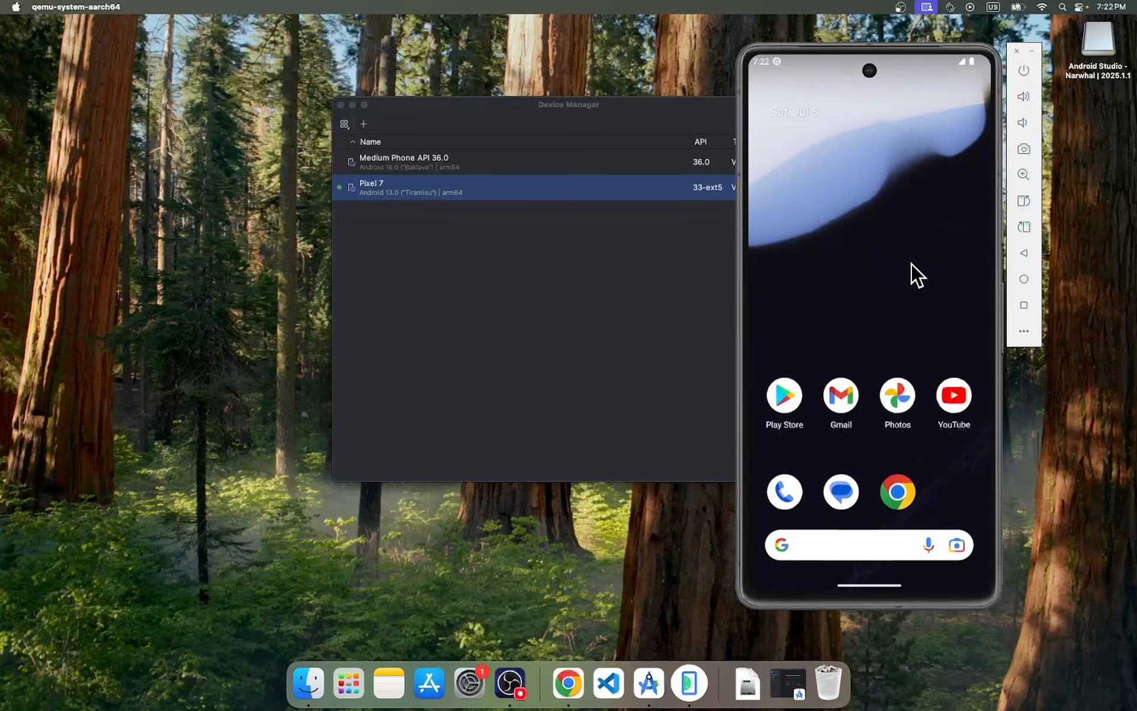
drag(815, 294, 877, 203)
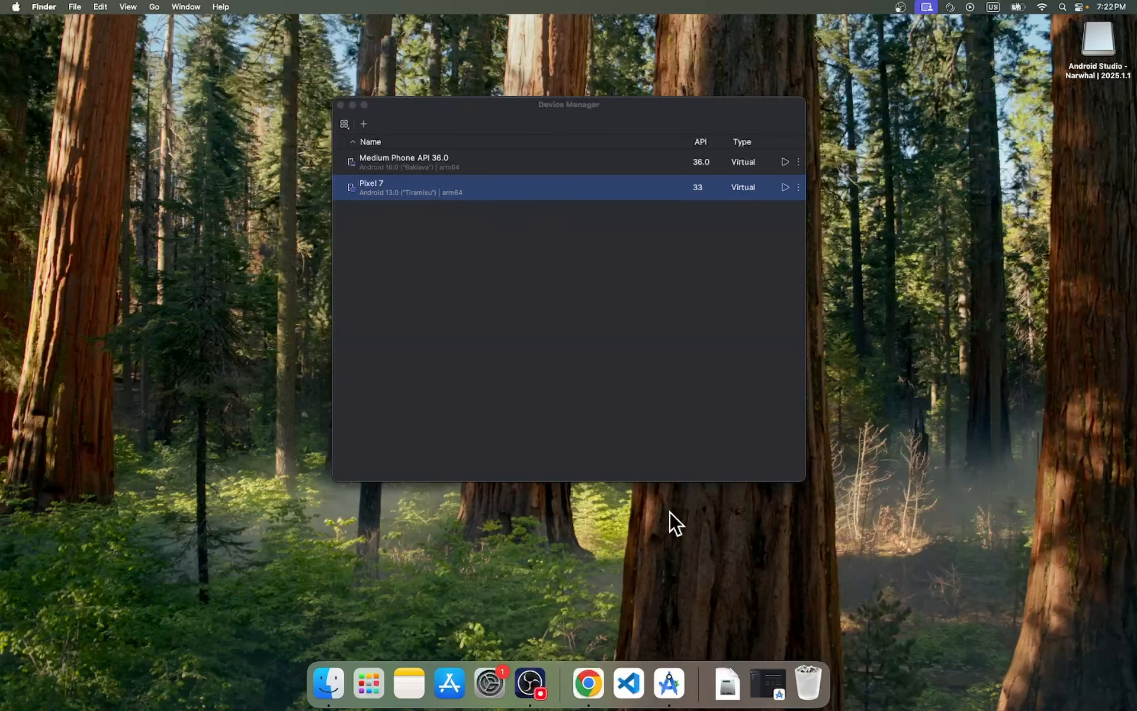
click(674, 392)
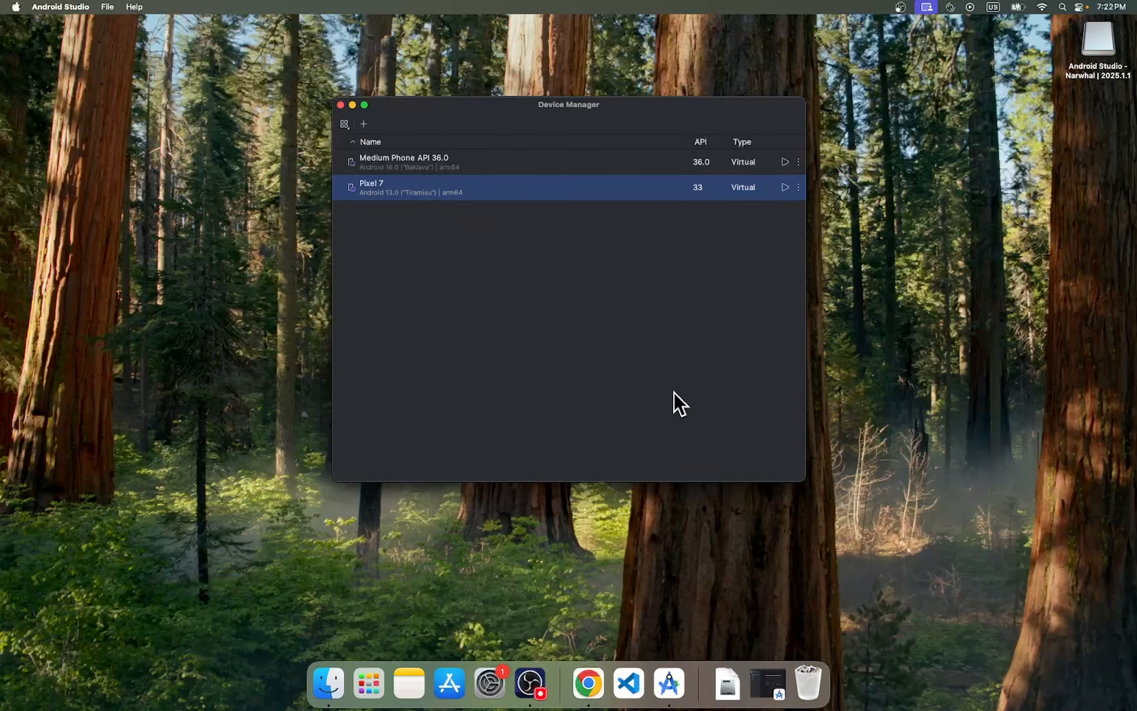
Open Terminal and run flutter doctor --android-licenses, copying the command from the Flutter docs' Agree to Android licenses section.
click(372, 669)
click(220, 542)
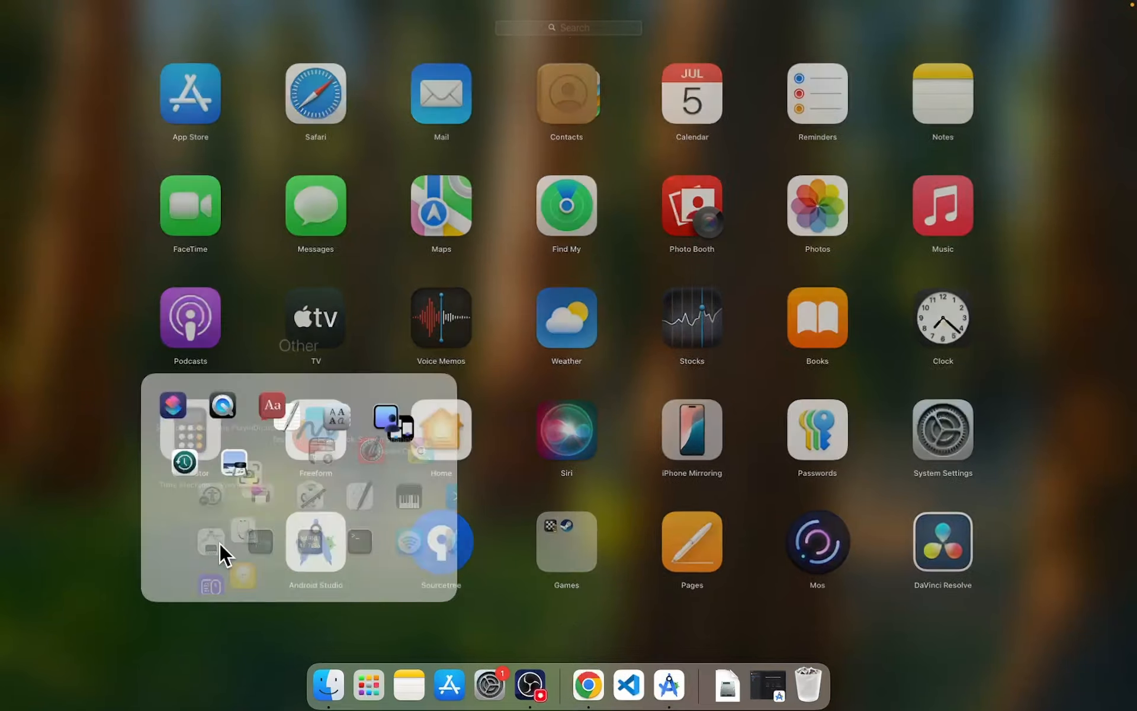
click(688, 452)
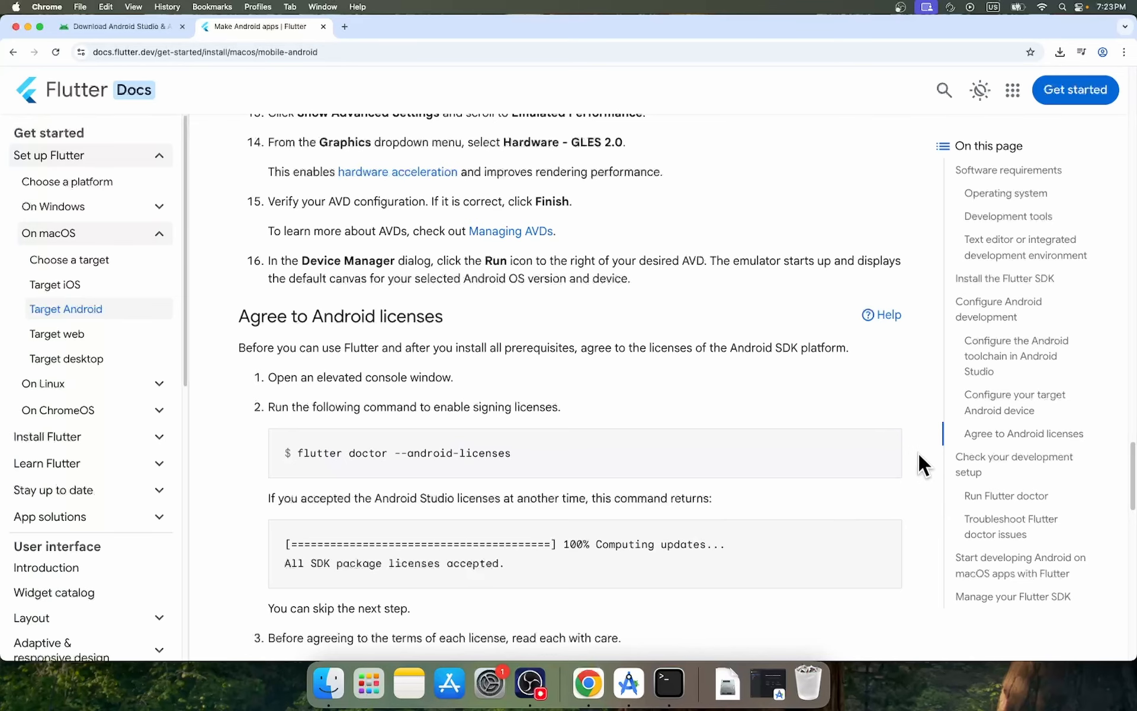
click(887, 447)
click(668, 683)
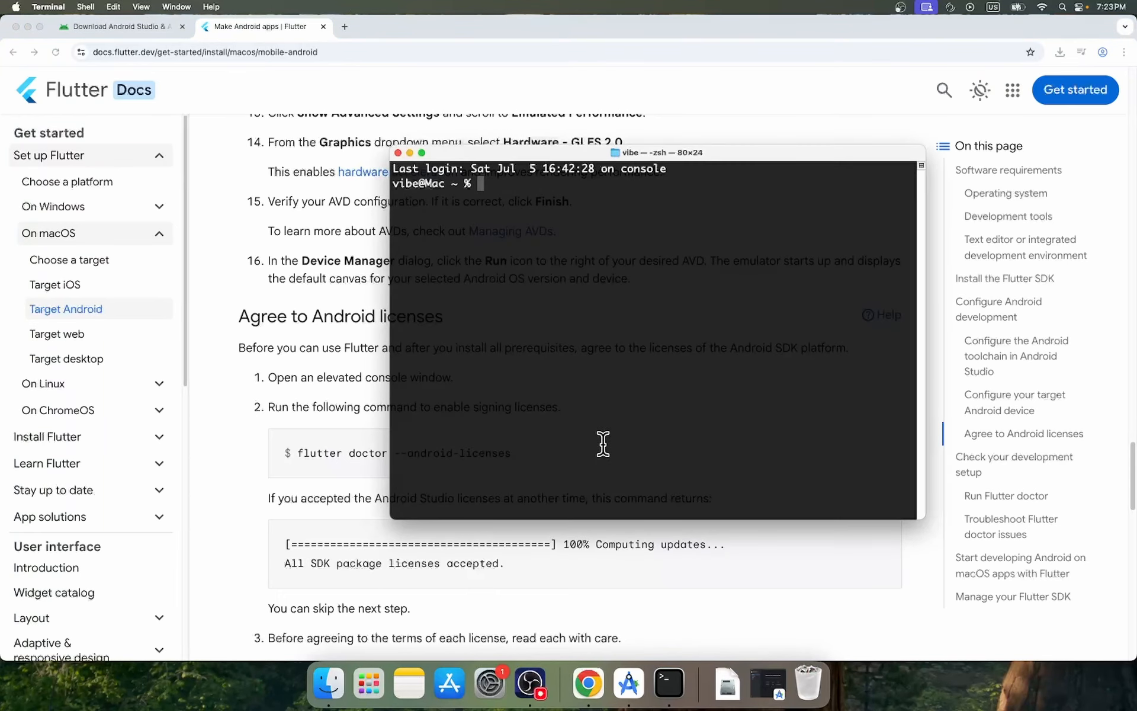
key(super+v)
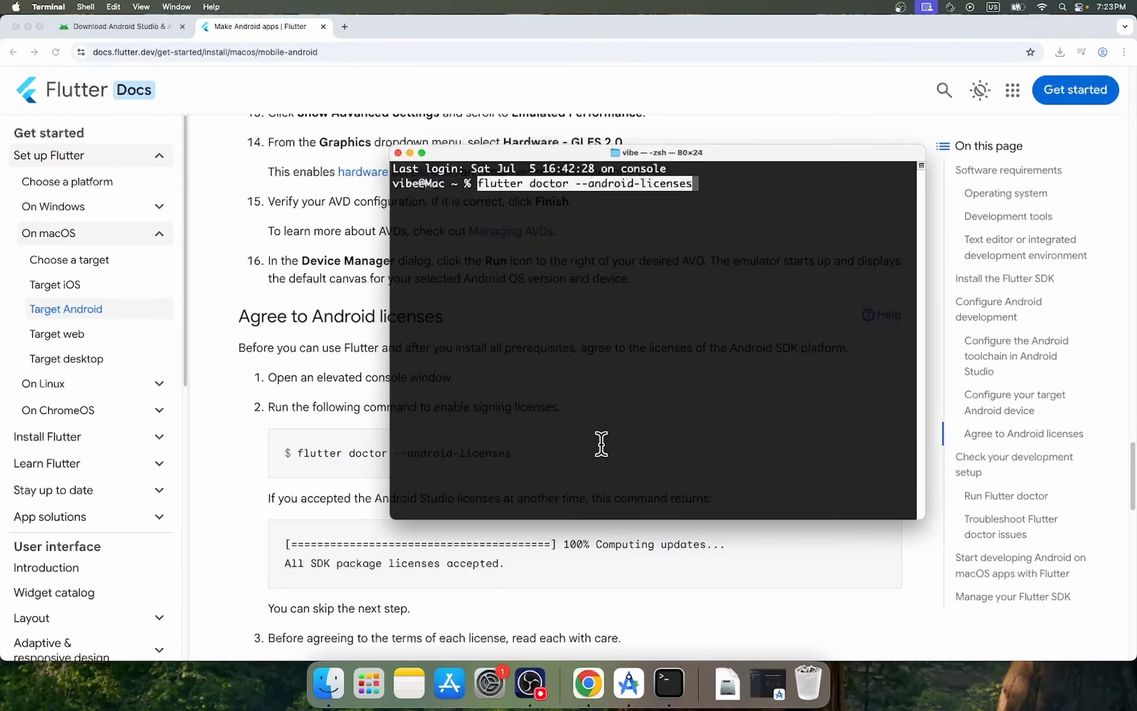
key(Return)
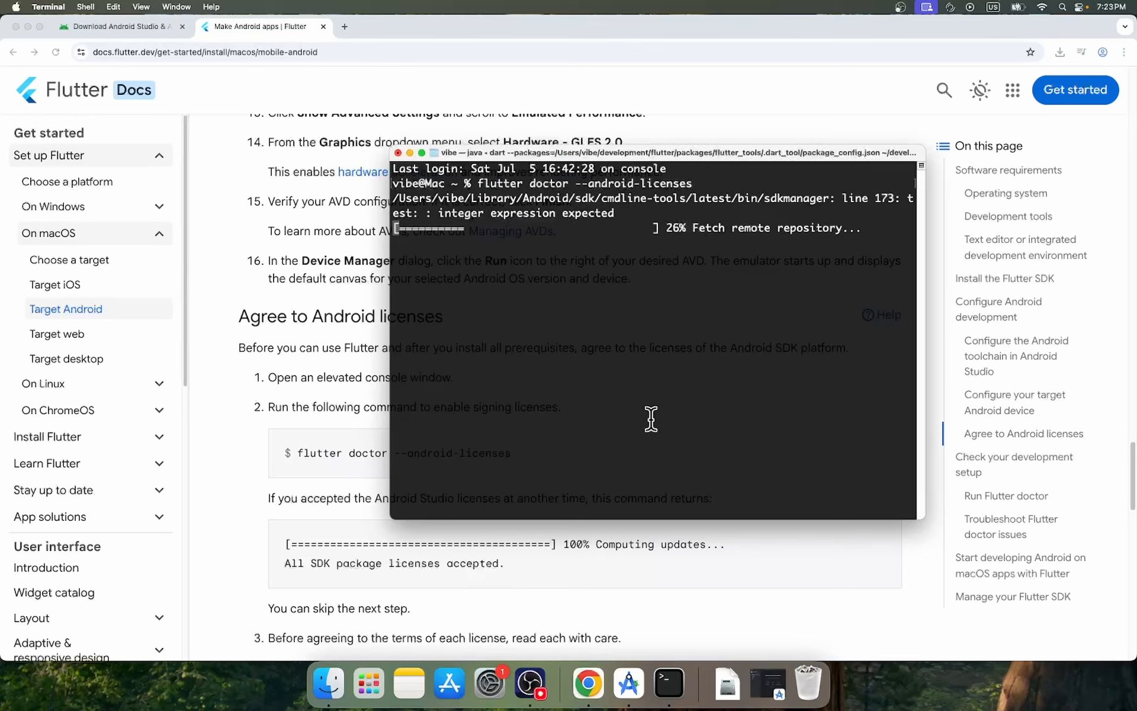
Answer y to review the unaccepted Android SDK package licenses and accept every one of them.
text(y)
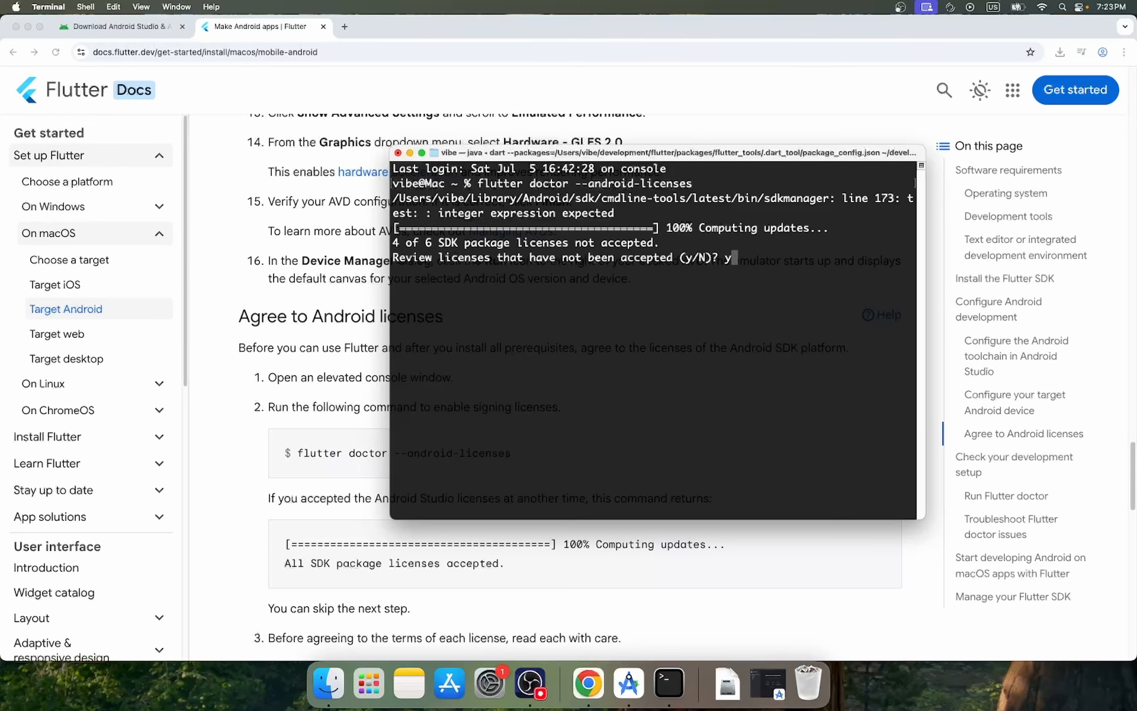
key(Return)
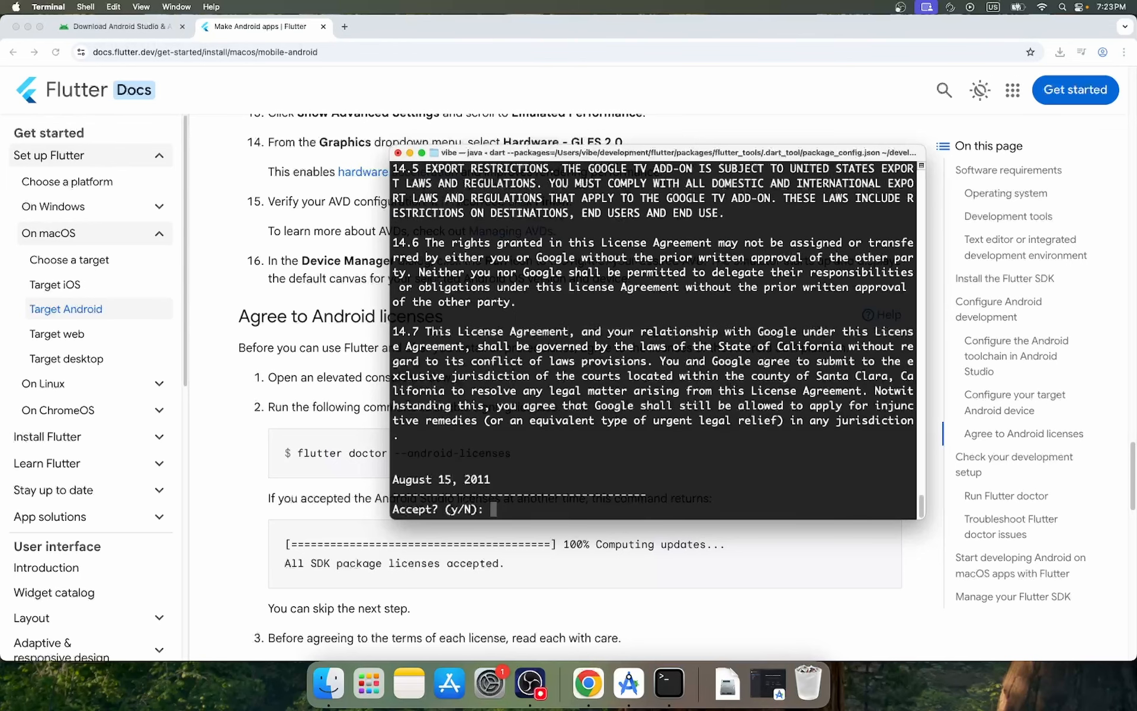
text(y)
key(Return)
text(y)
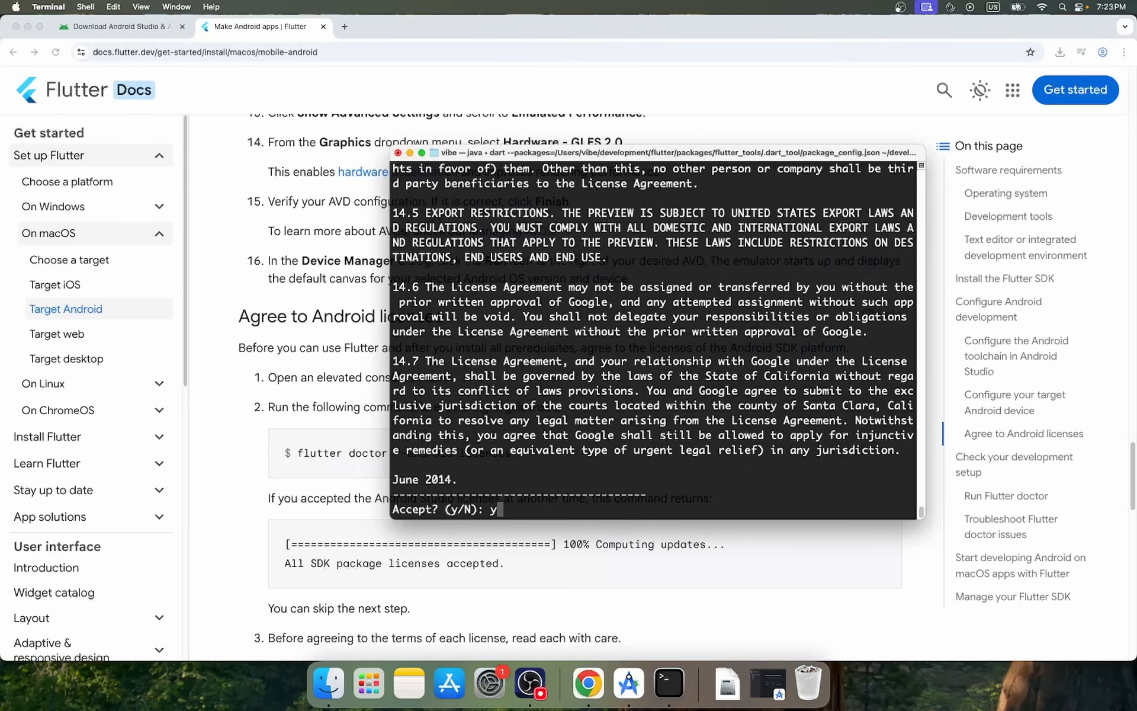
key(Return)
text(y)
key(Return)
text(y)
key(Return)
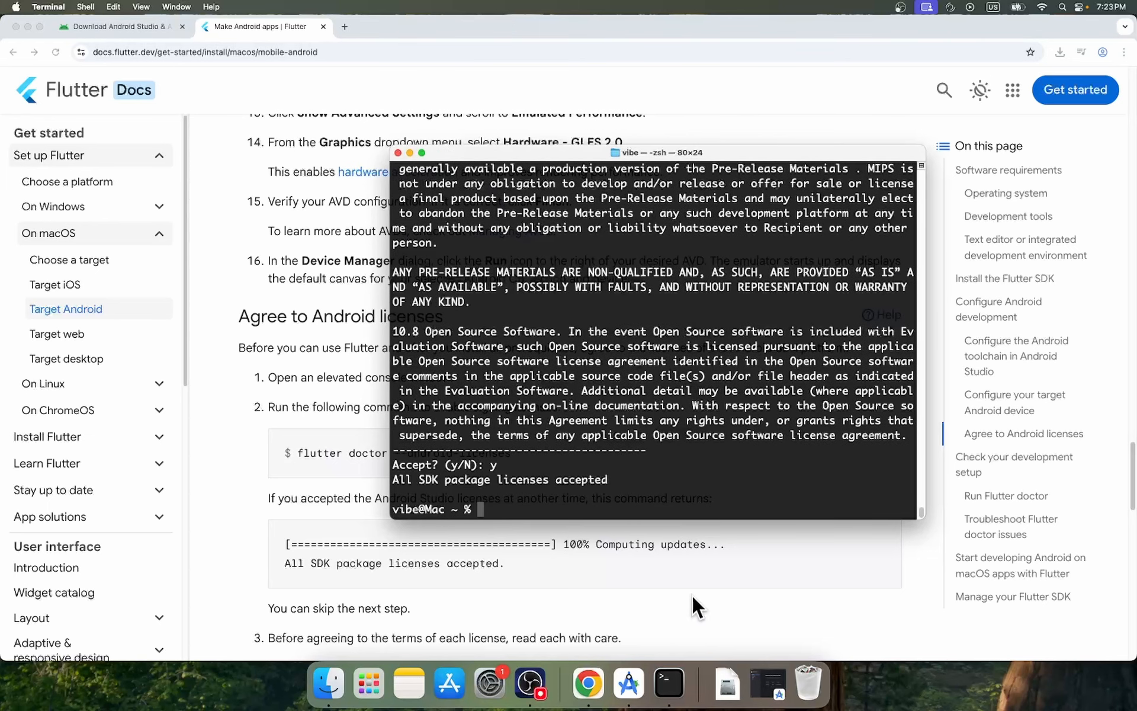
Find the Run Flutter doctor instructions in the Flutter docs, and switch back to Terminal to clear its output.
click(684, 537)
scroll(672, 536, down, 6)
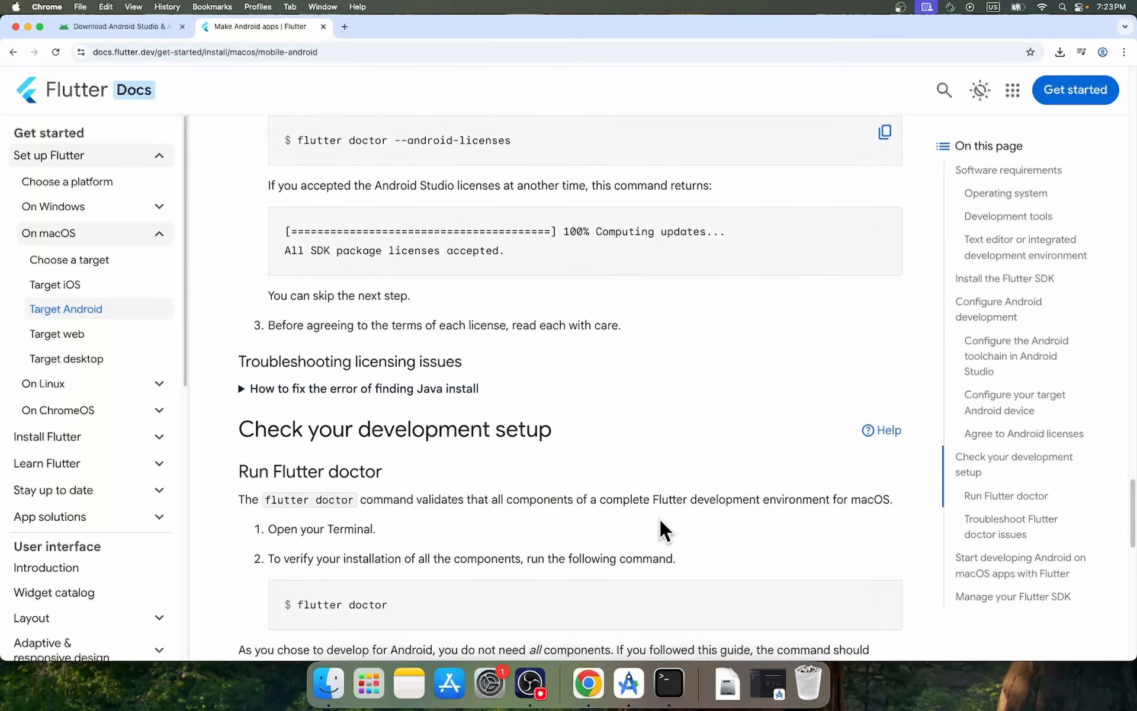
scroll(580, 570, down, 2)
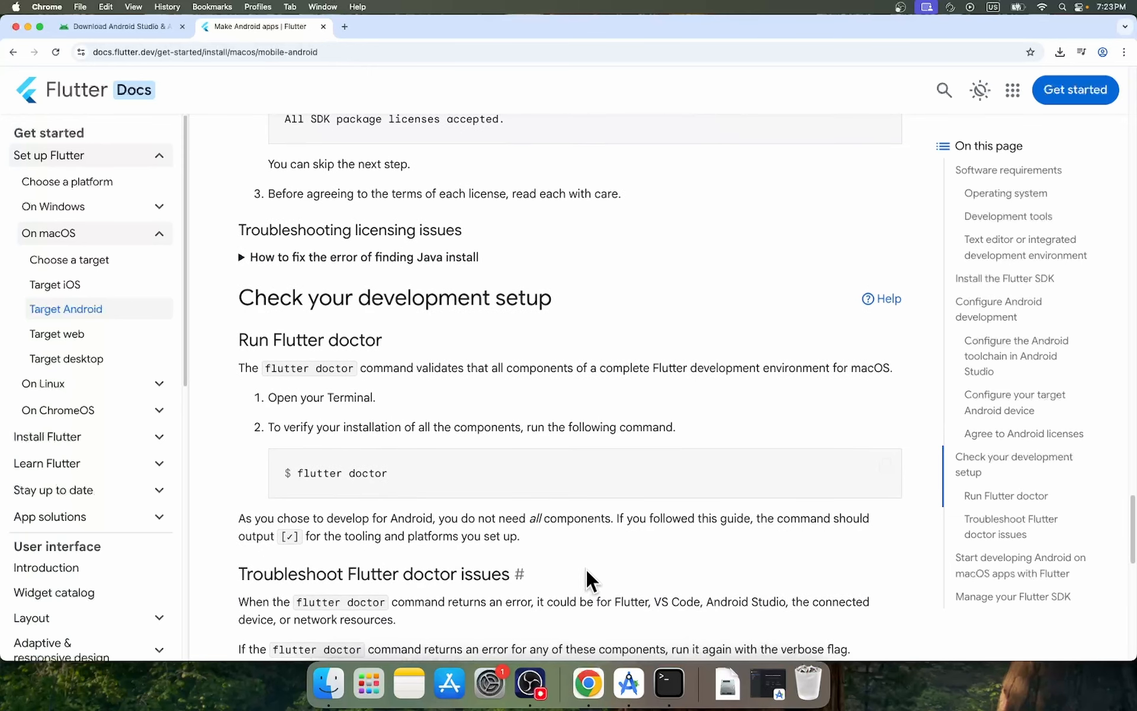
click(672, 687)
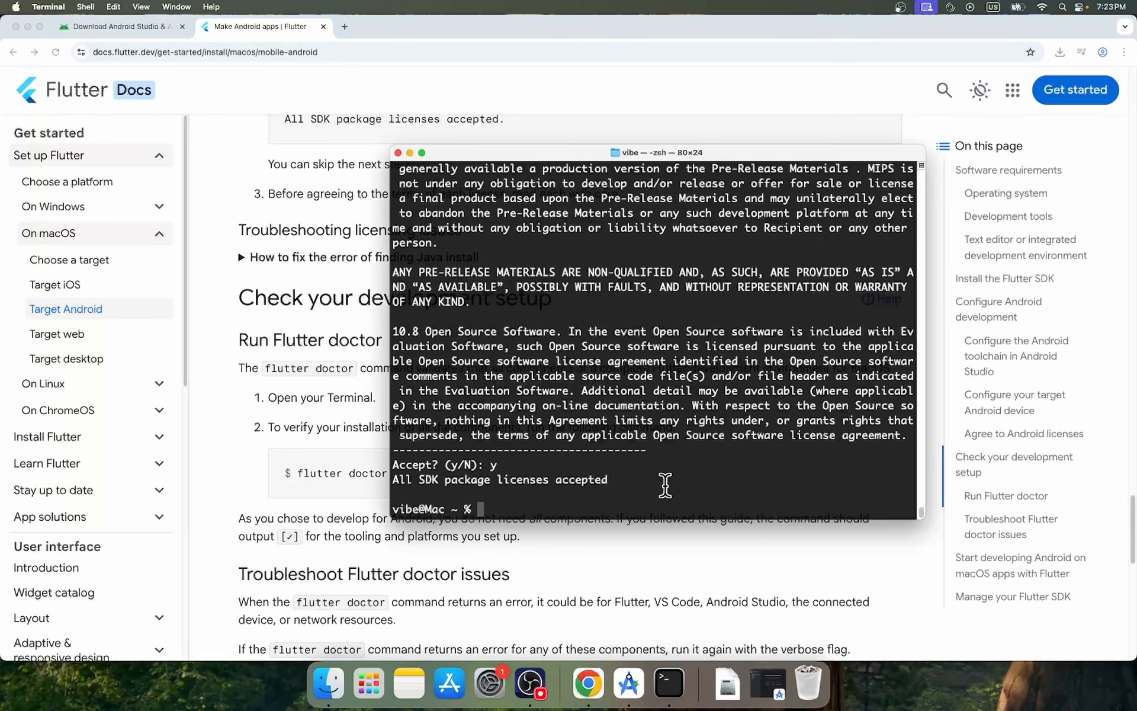
text(lear)
key(Return)
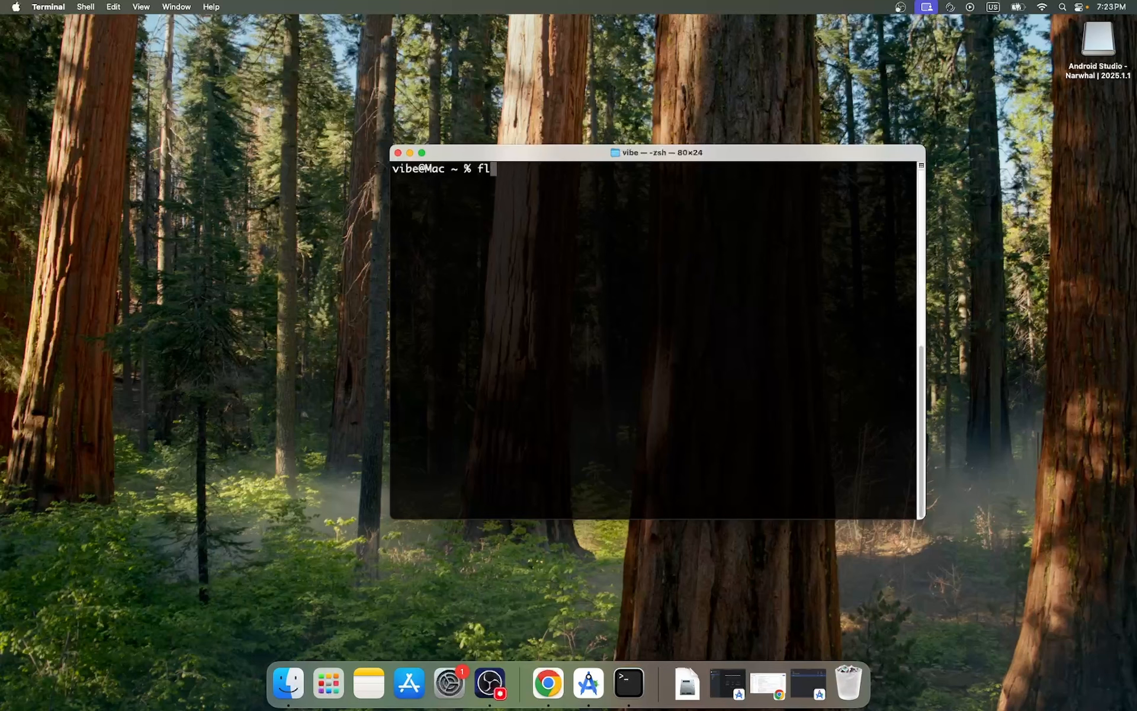
key(BackSpace)
key(BackSpace)
Run flutter doctor to verify the development setup, and close the Terminal window.
text(flutter doctor)
key(Return)
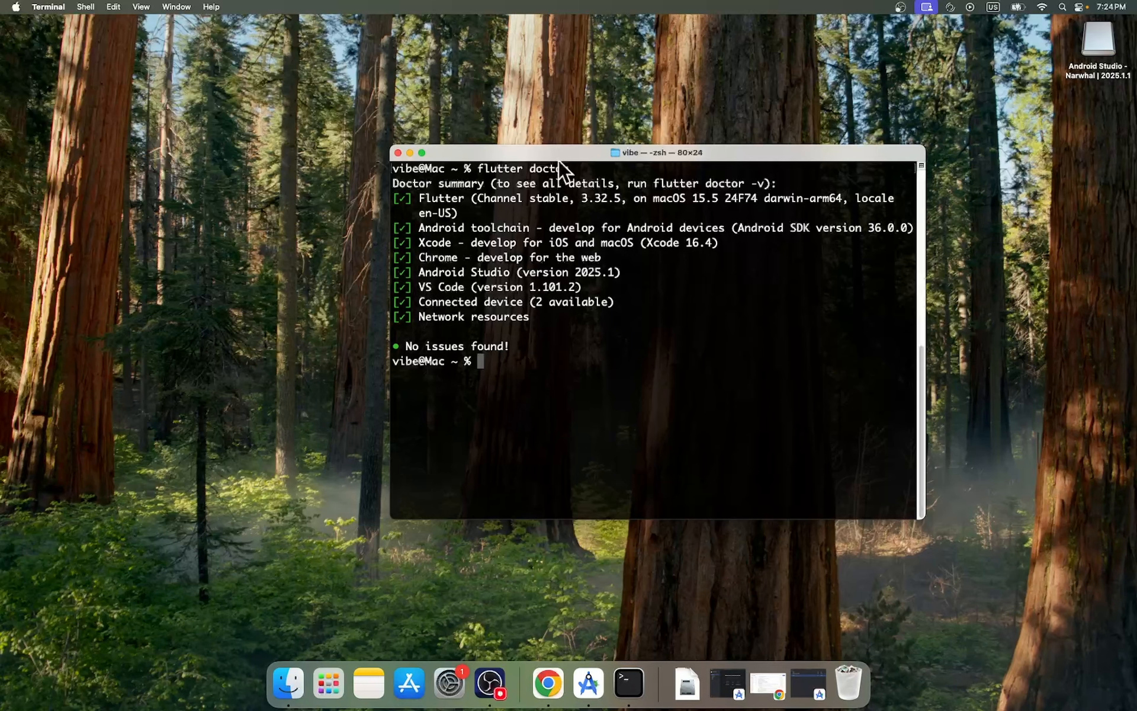
click(397, 153)
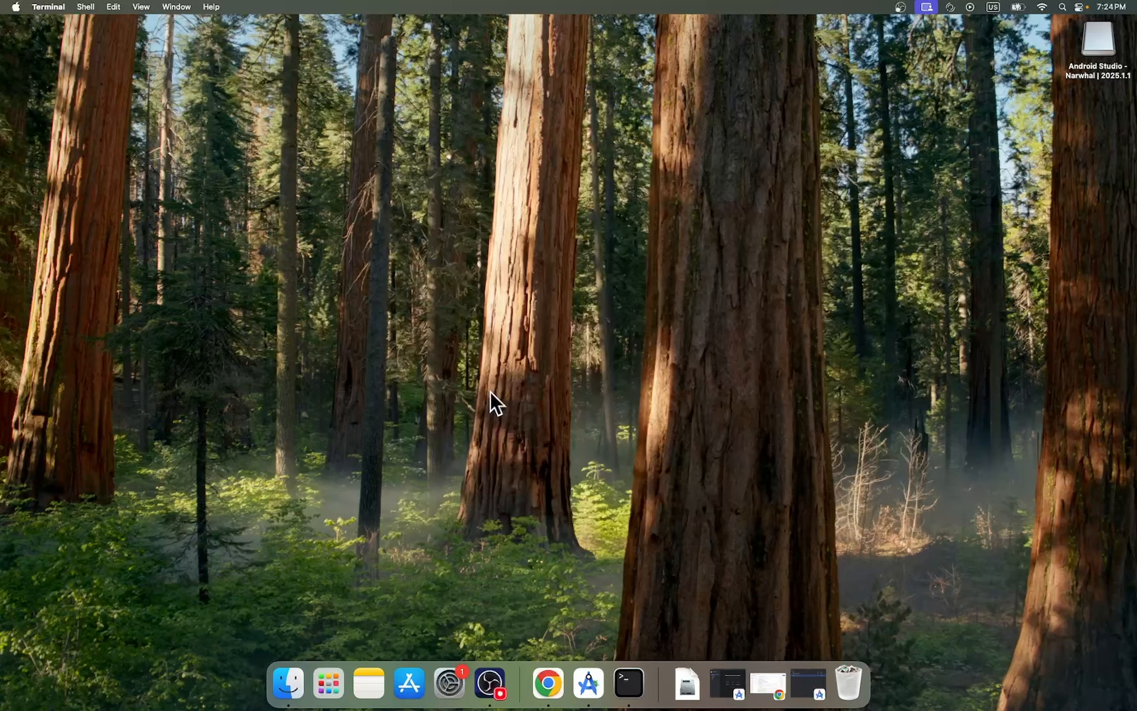